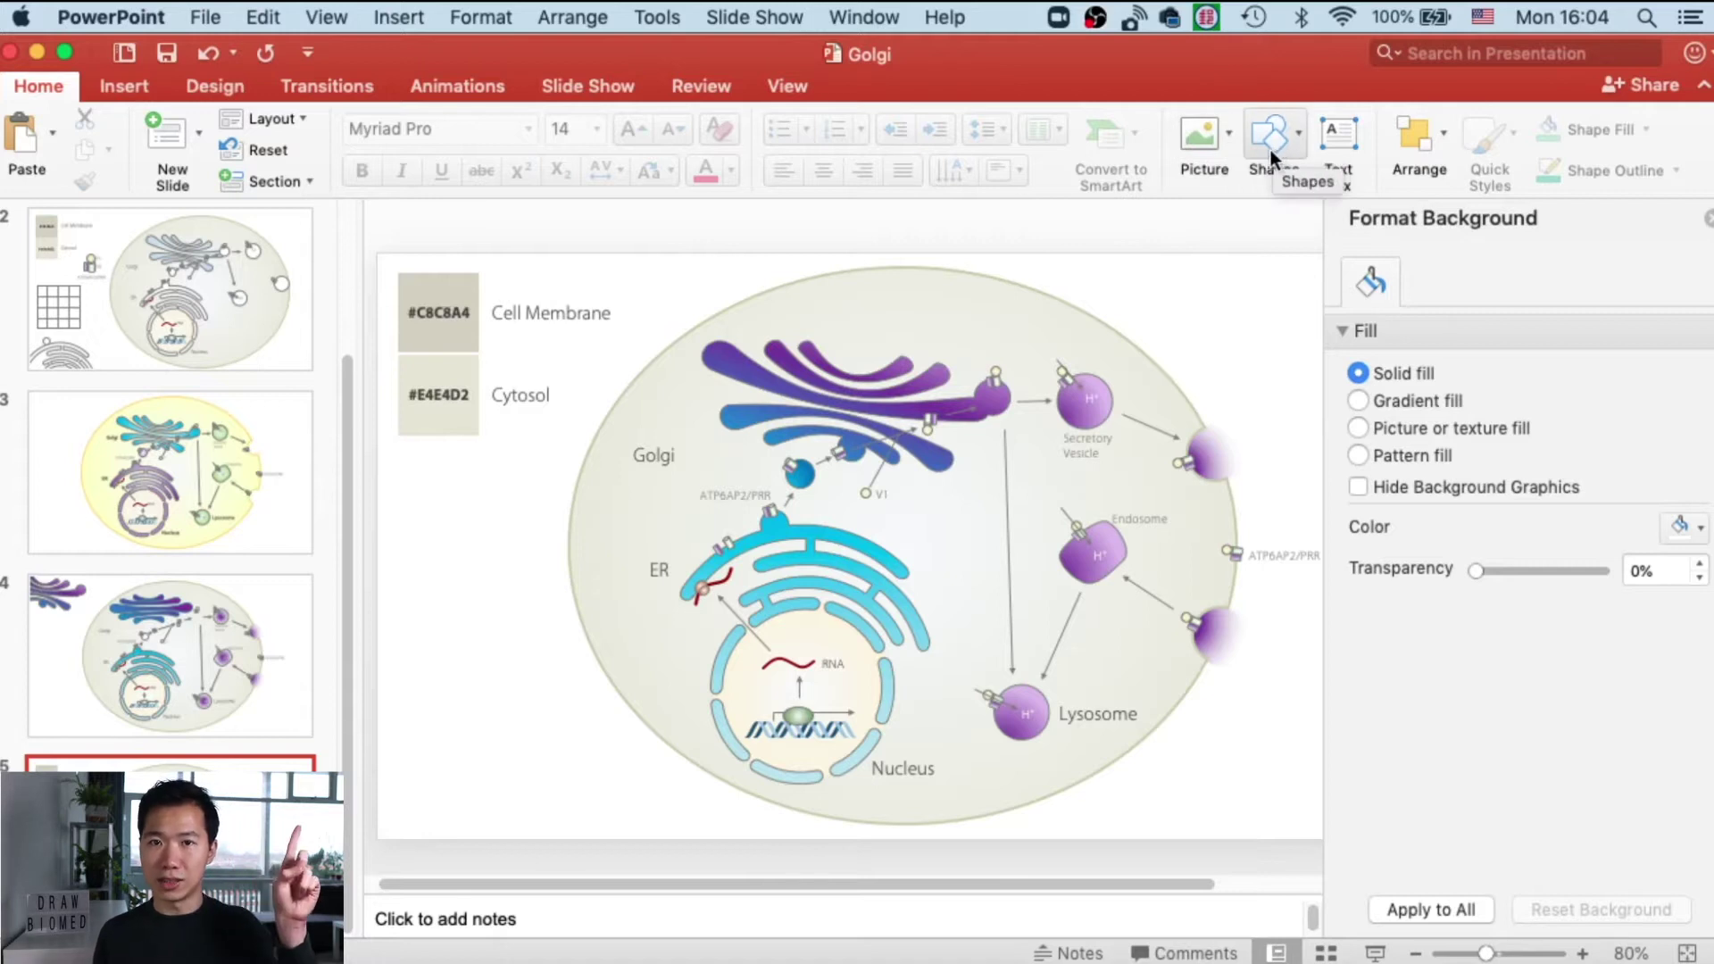
- Draw a blue oval beside the cell diagram and shift it toward the lower-left corner
{"action": "left_click", "coordinate": [1272, 145]}
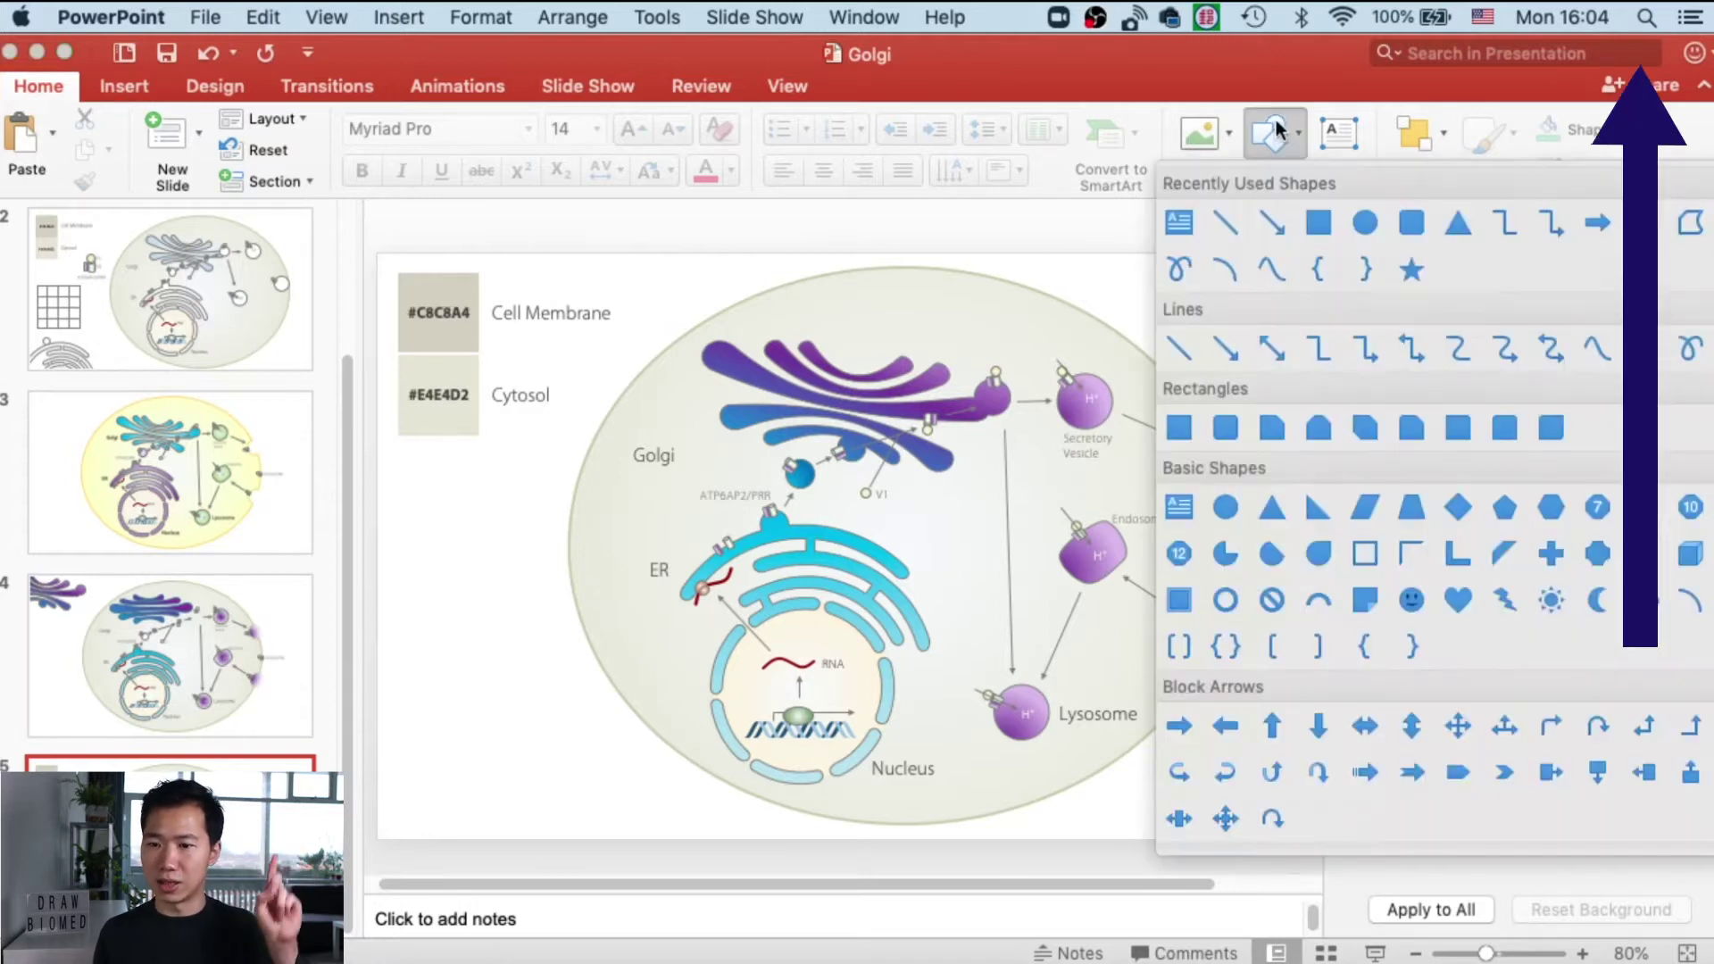
{"action": "left_click", "coordinate": [1364, 223]}
{"action": "left_click_drag", "start_coordinate": [415, 627], "coordinate": [608, 807]}
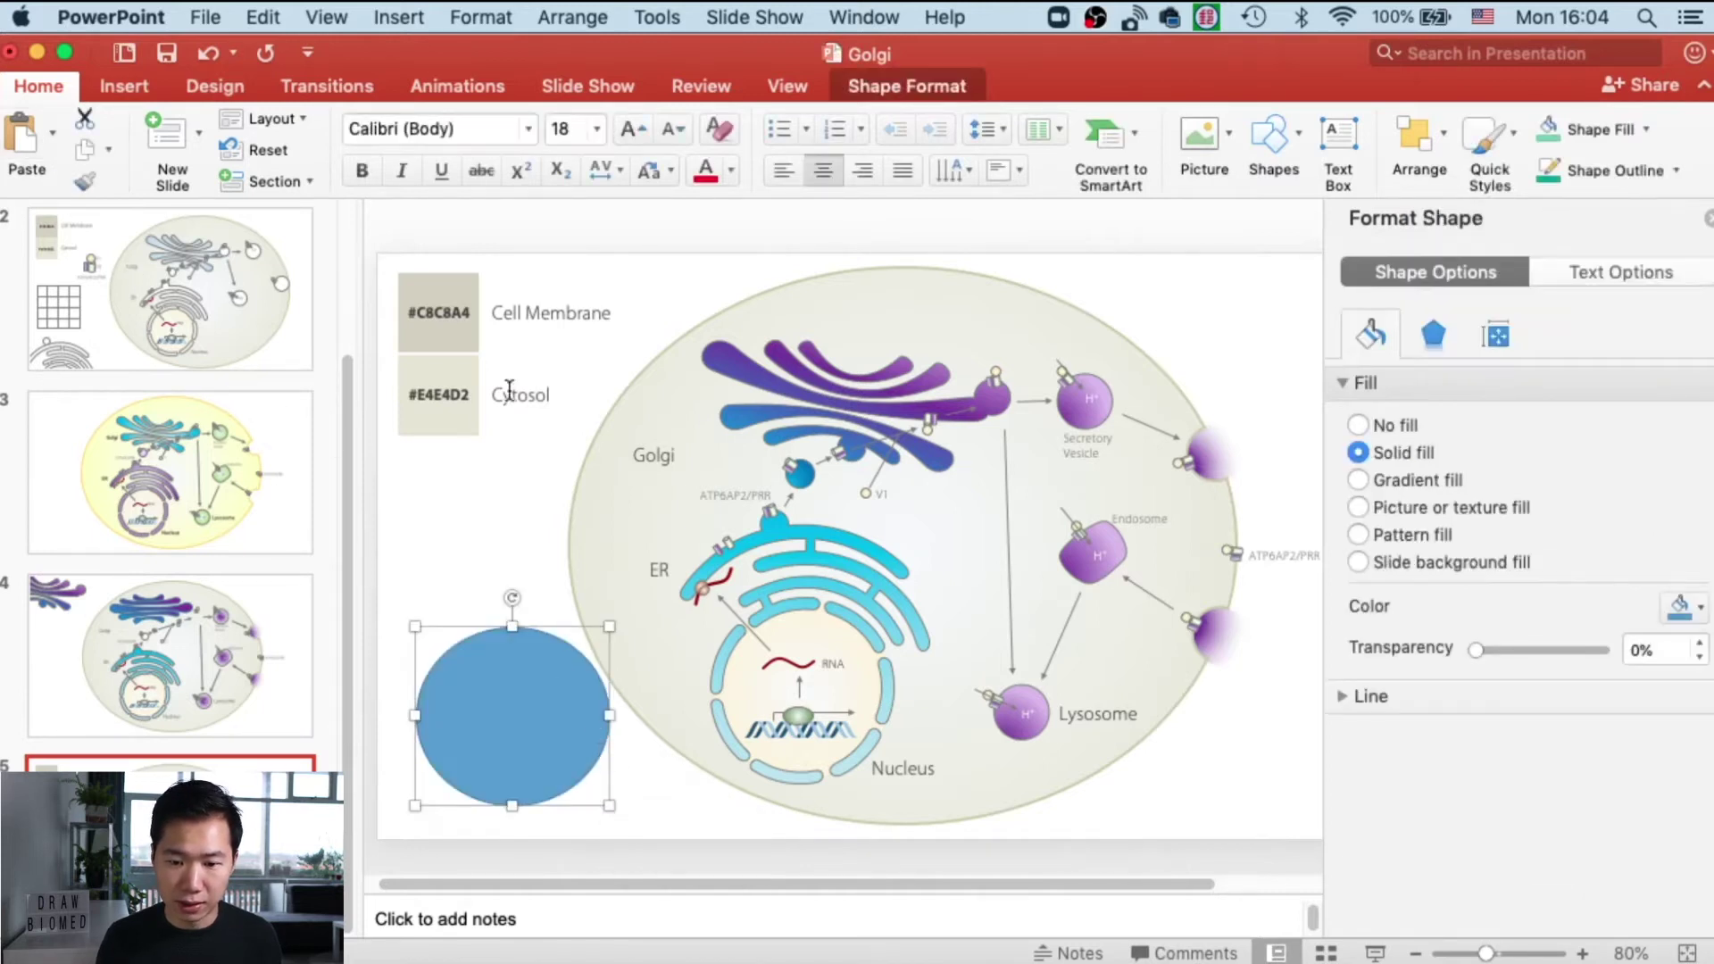
{"action": "left_click_drag", "start_coordinate": [525, 692], "coordinate": [497, 671]}
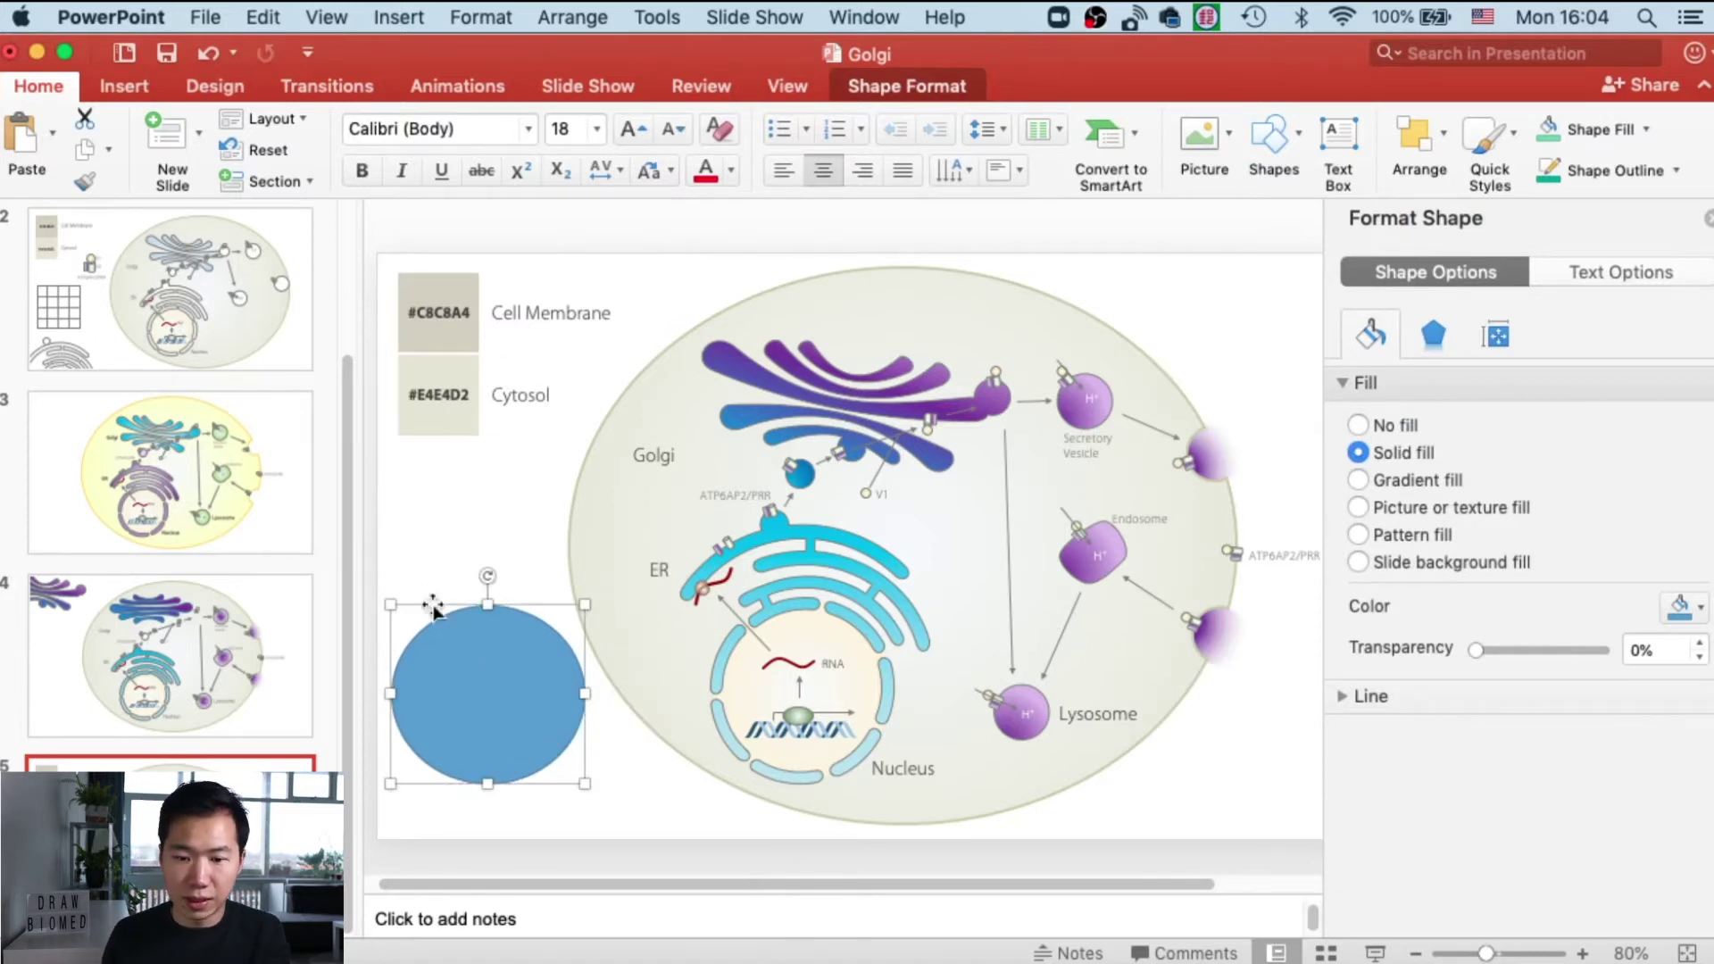
- Switch the oval's fill from solid blue to a gradient fill
{"action": "left_click", "coordinate": [492, 506]}
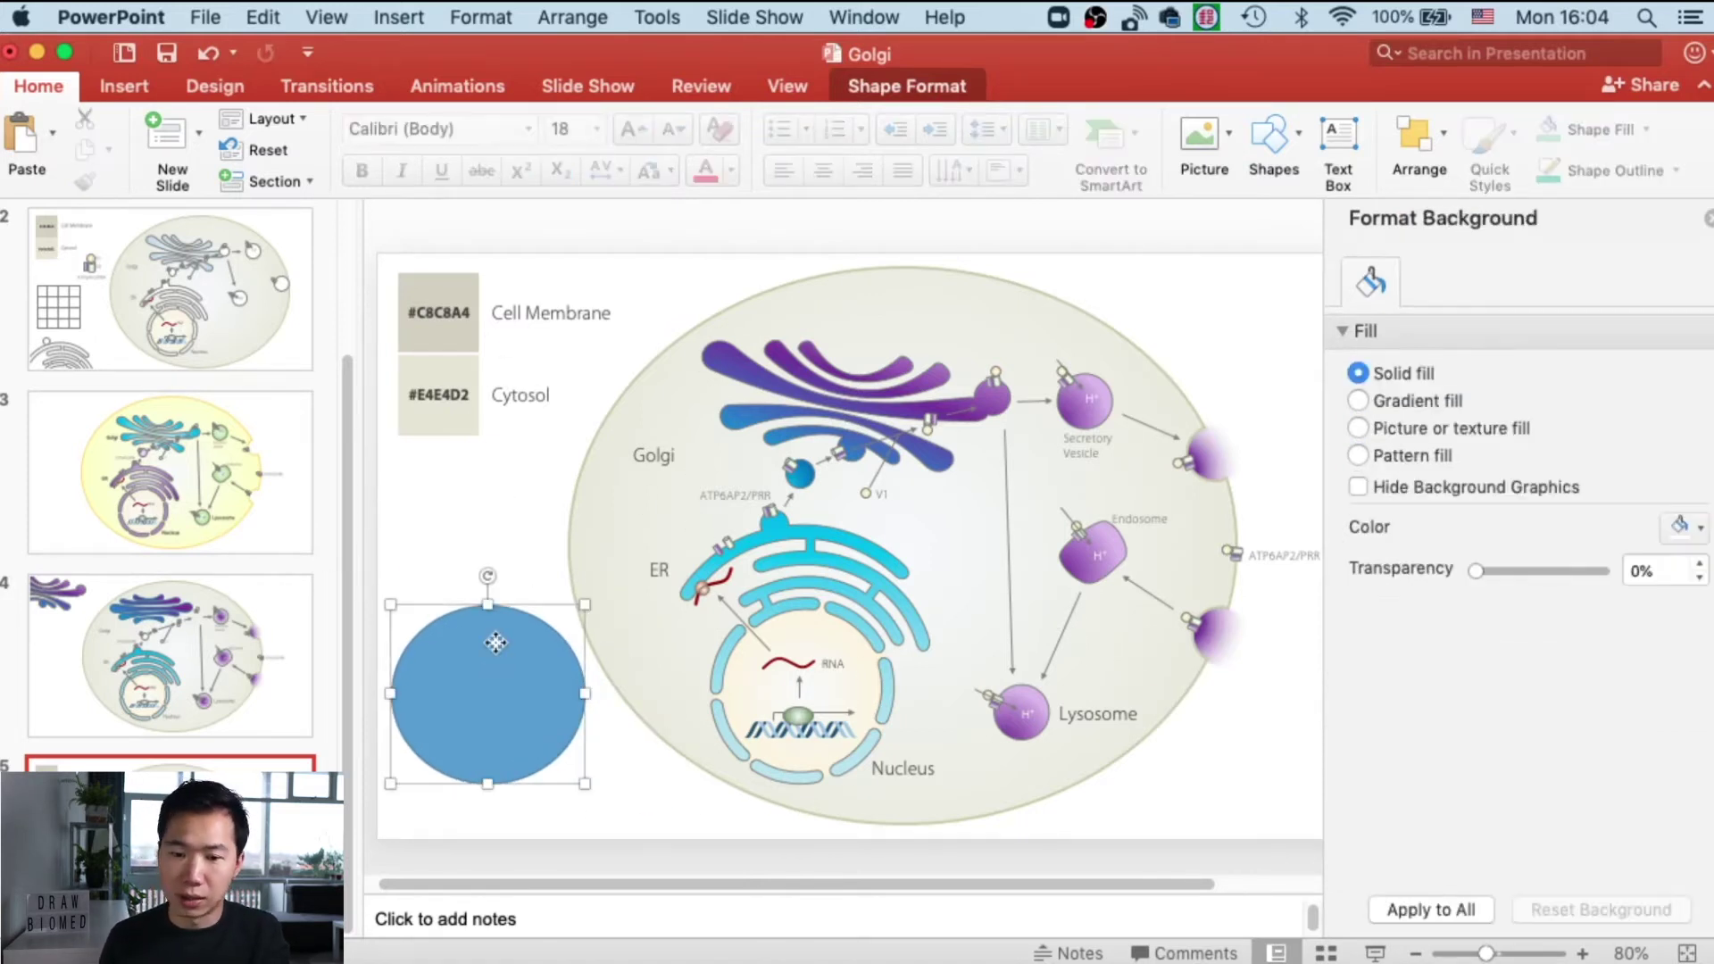
{"action": "left_click", "coordinate": [503, 637]}
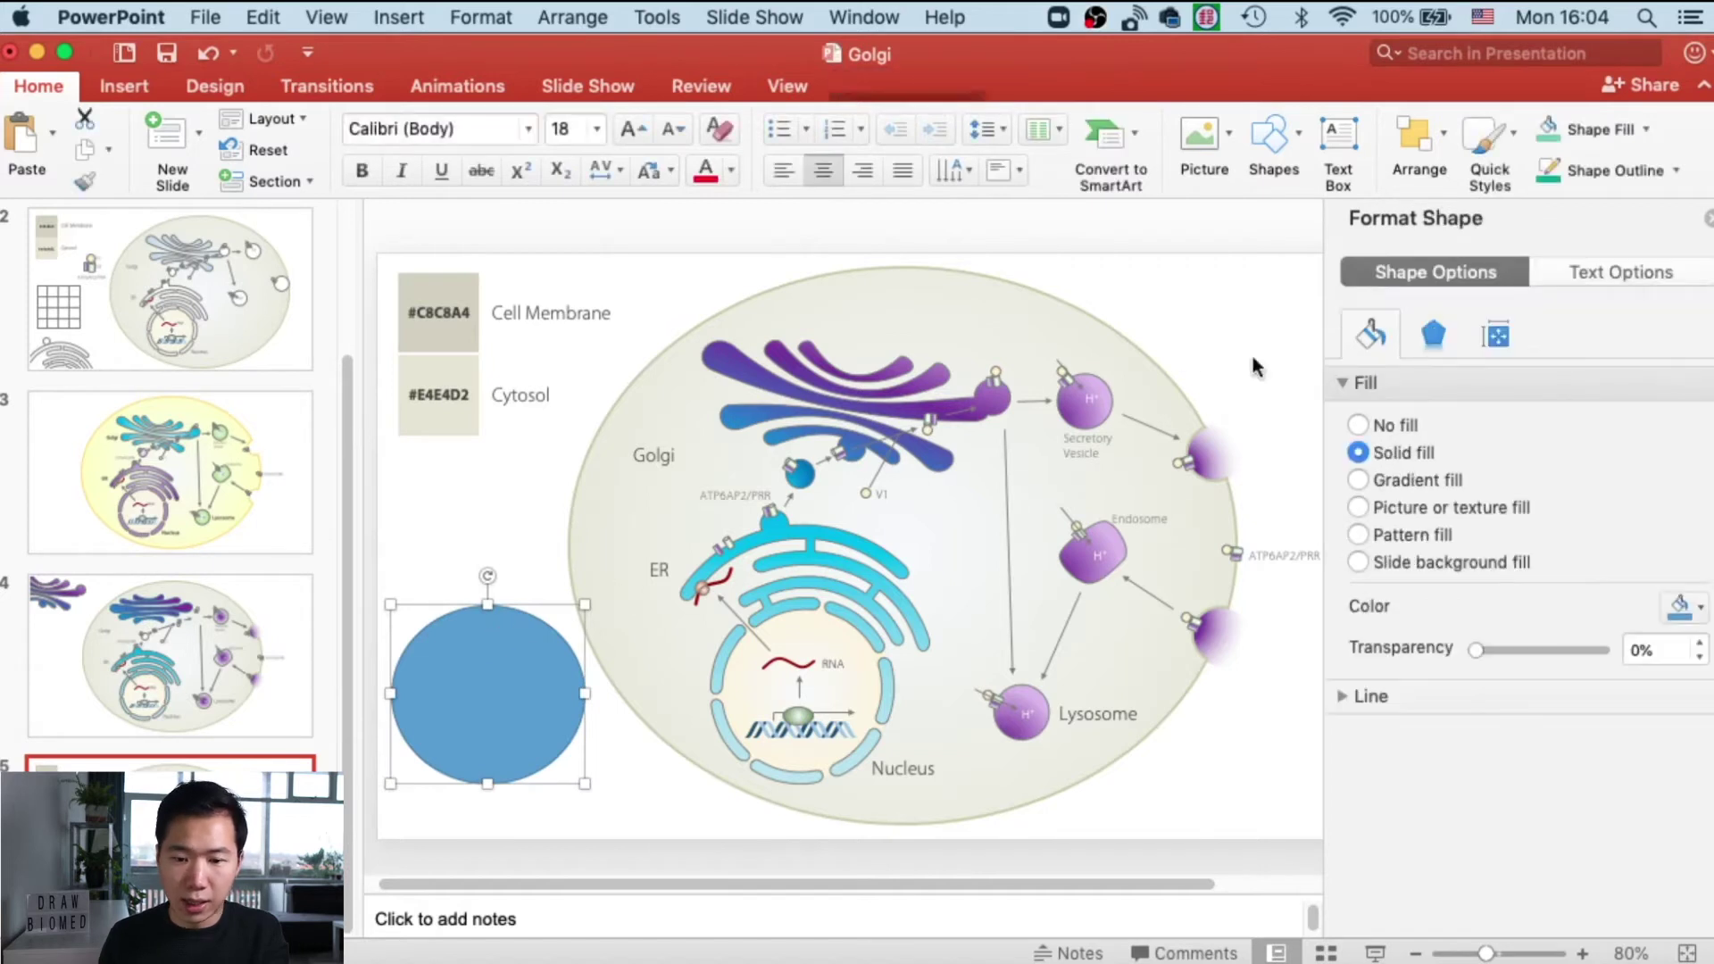
{"action": "left_click", "coordinate": [1407, 480]}
{"action": "left_click", "coordinate": [536, 572]}
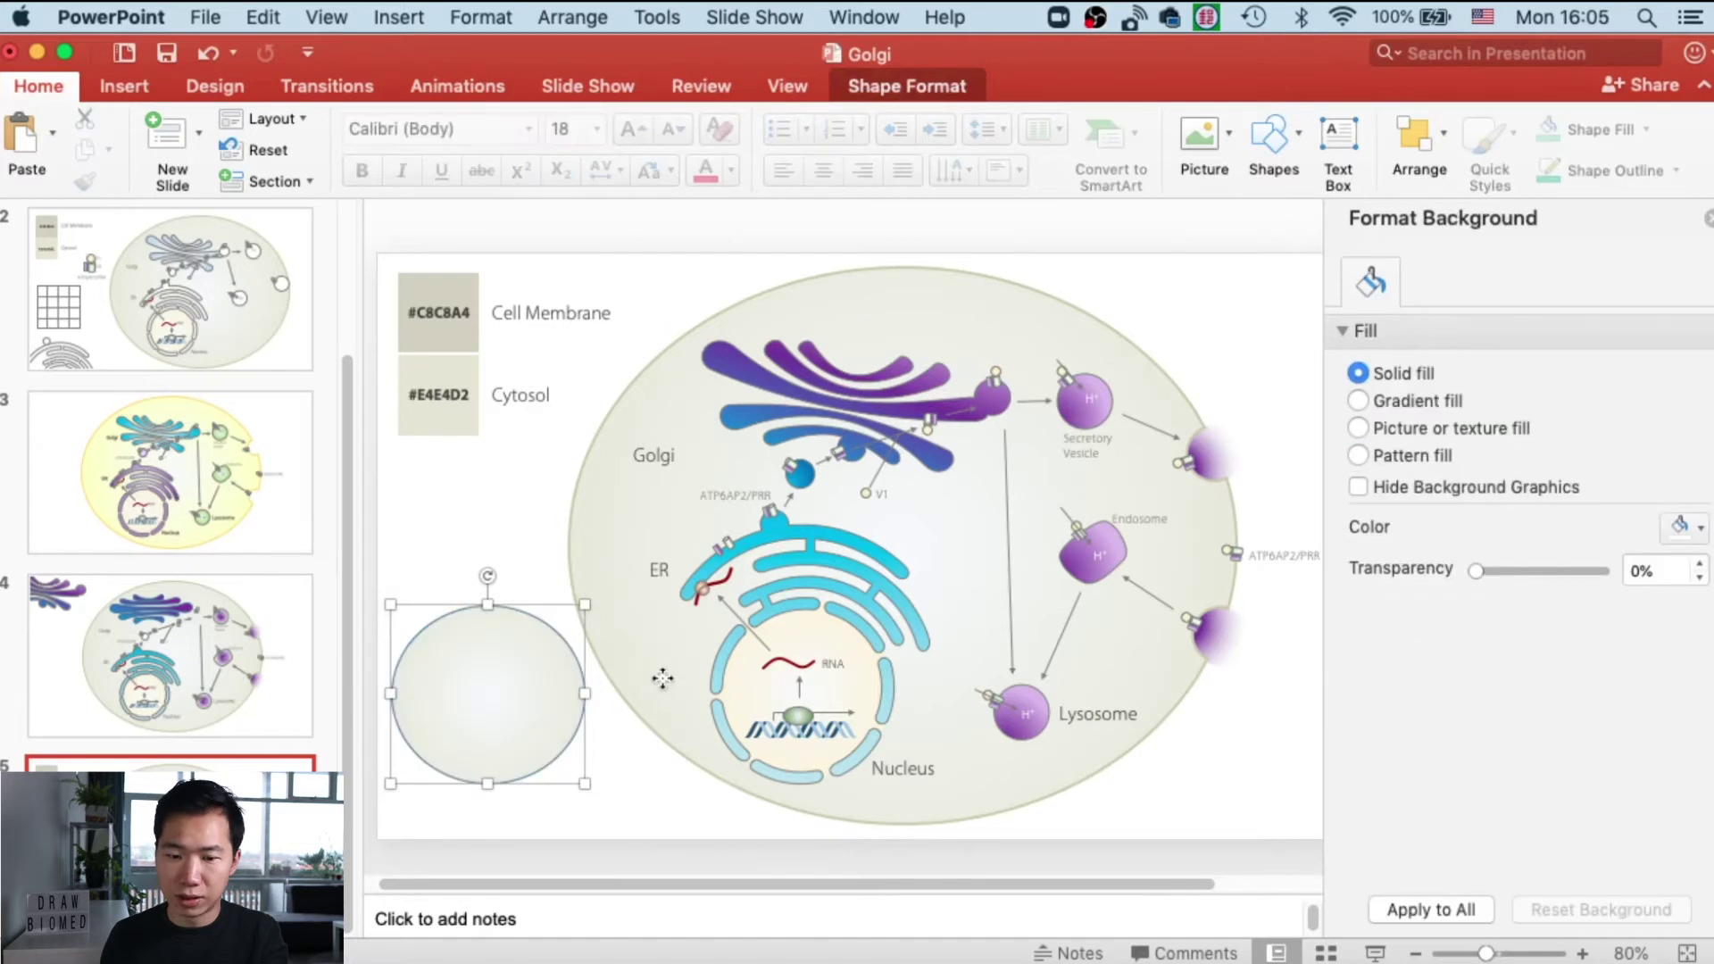
{"action": "left_click", "coordinate": [532, 703]}
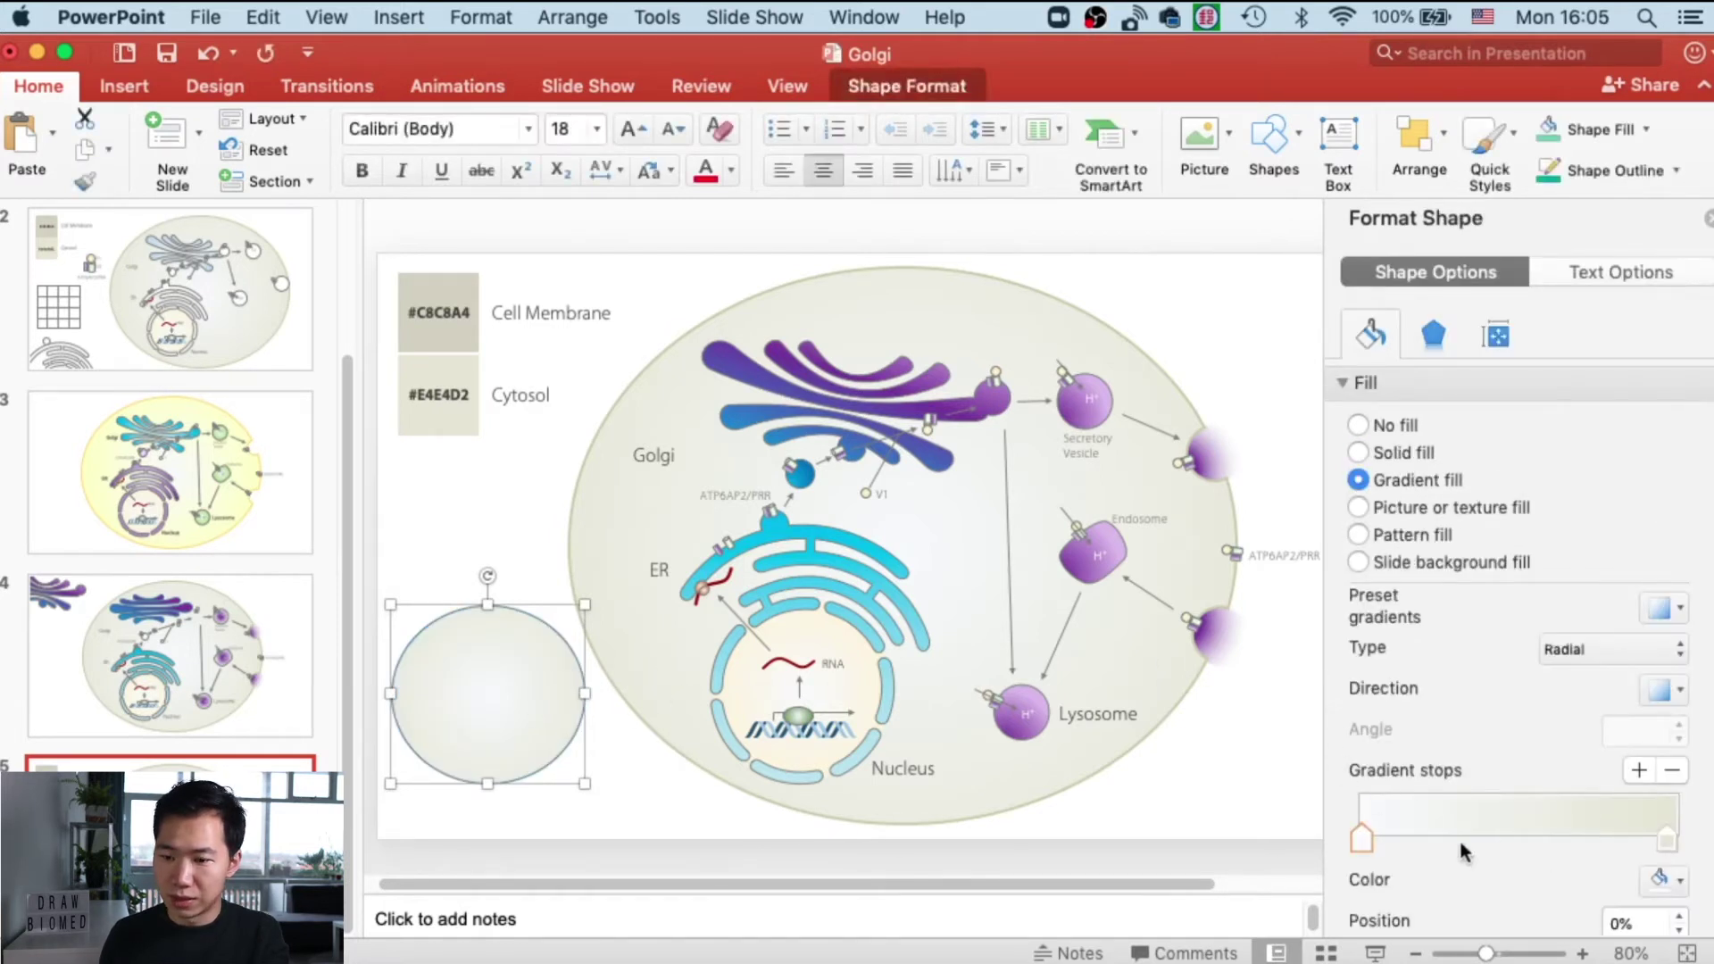
- Make the gradient radial from the centre and delete the 39% and 71% stops
{"action": "left_click", "coordinate": [1610, 644]}
{"action": "left_click", "coordinate": [1612, 672]}
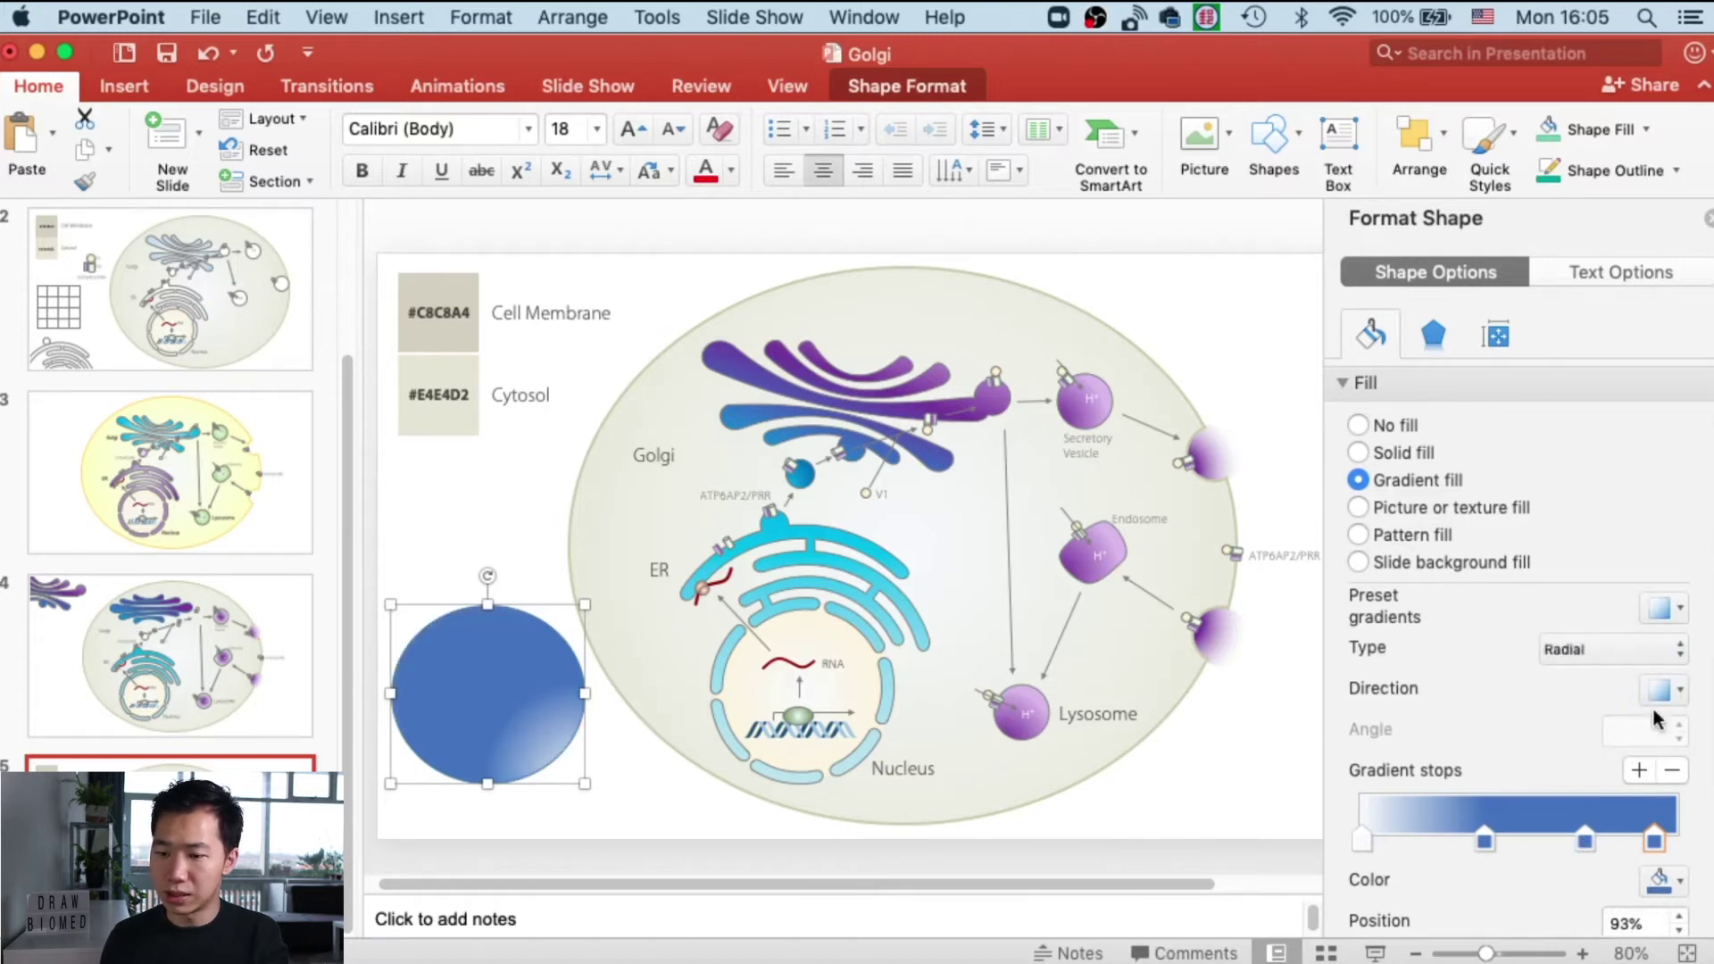
{"action": "left_click", "coordinate": [1662, 690]}
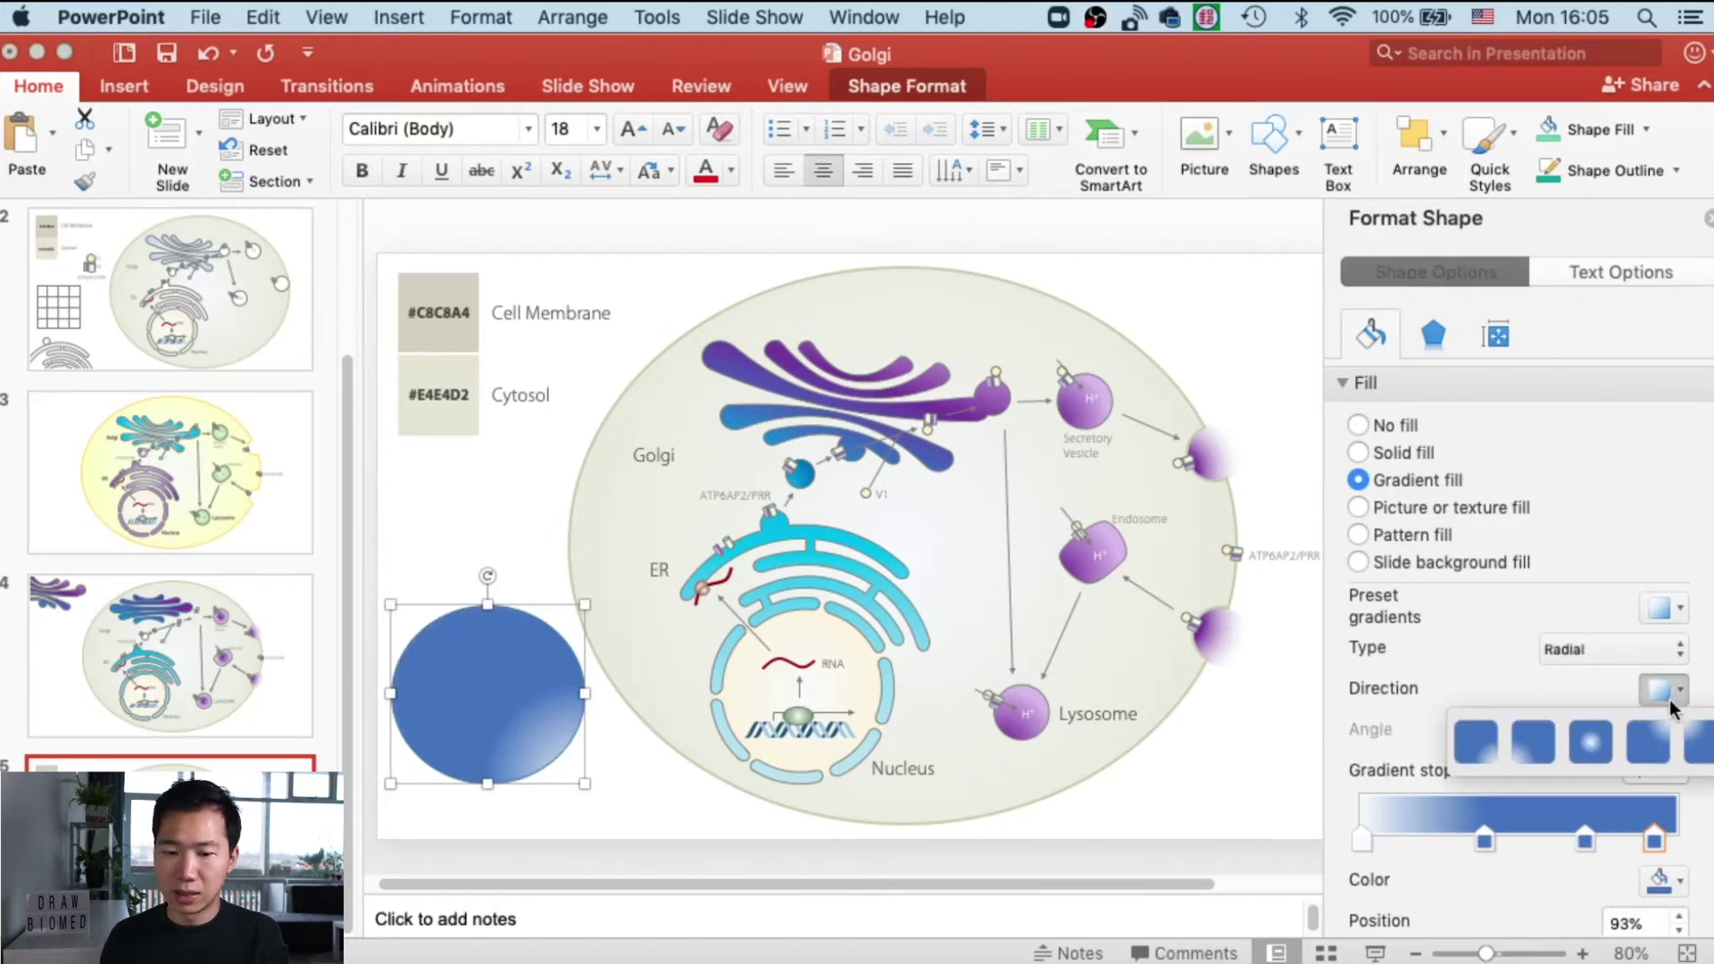
{"action": "left_click", "coordinate": [1591, 758]}
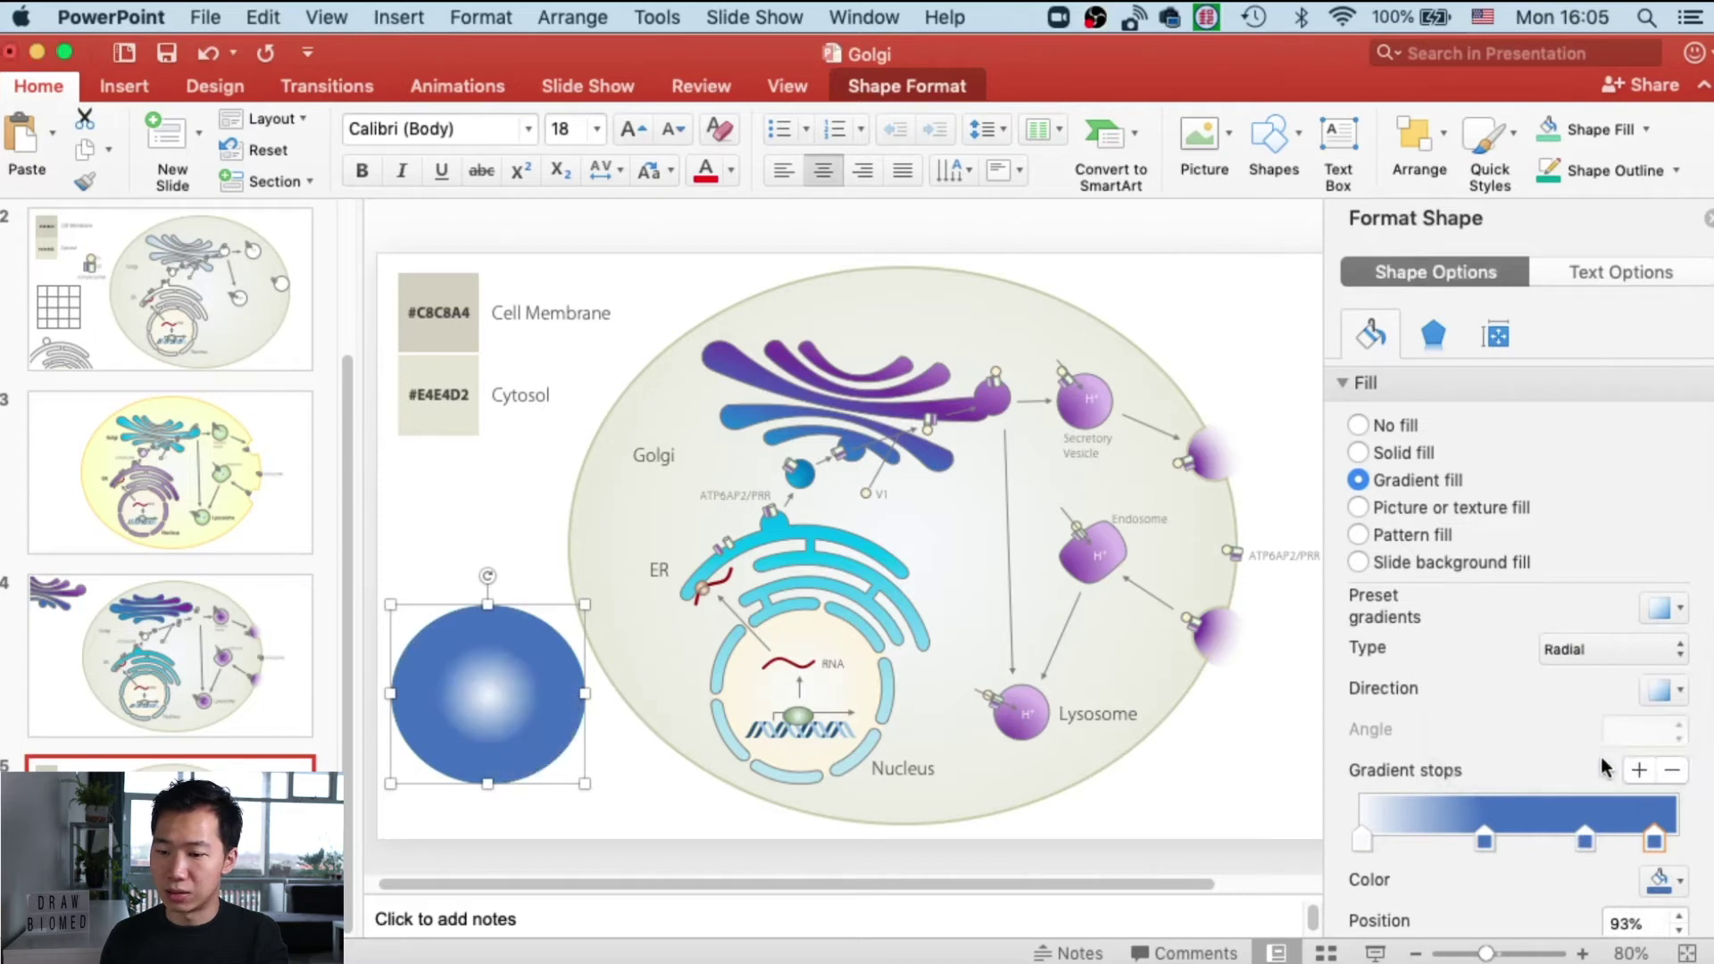
{"action": "left_click", "coordinate": [1483, 840]}
{"action": "left_click", "coordinate": [1666, 780]}
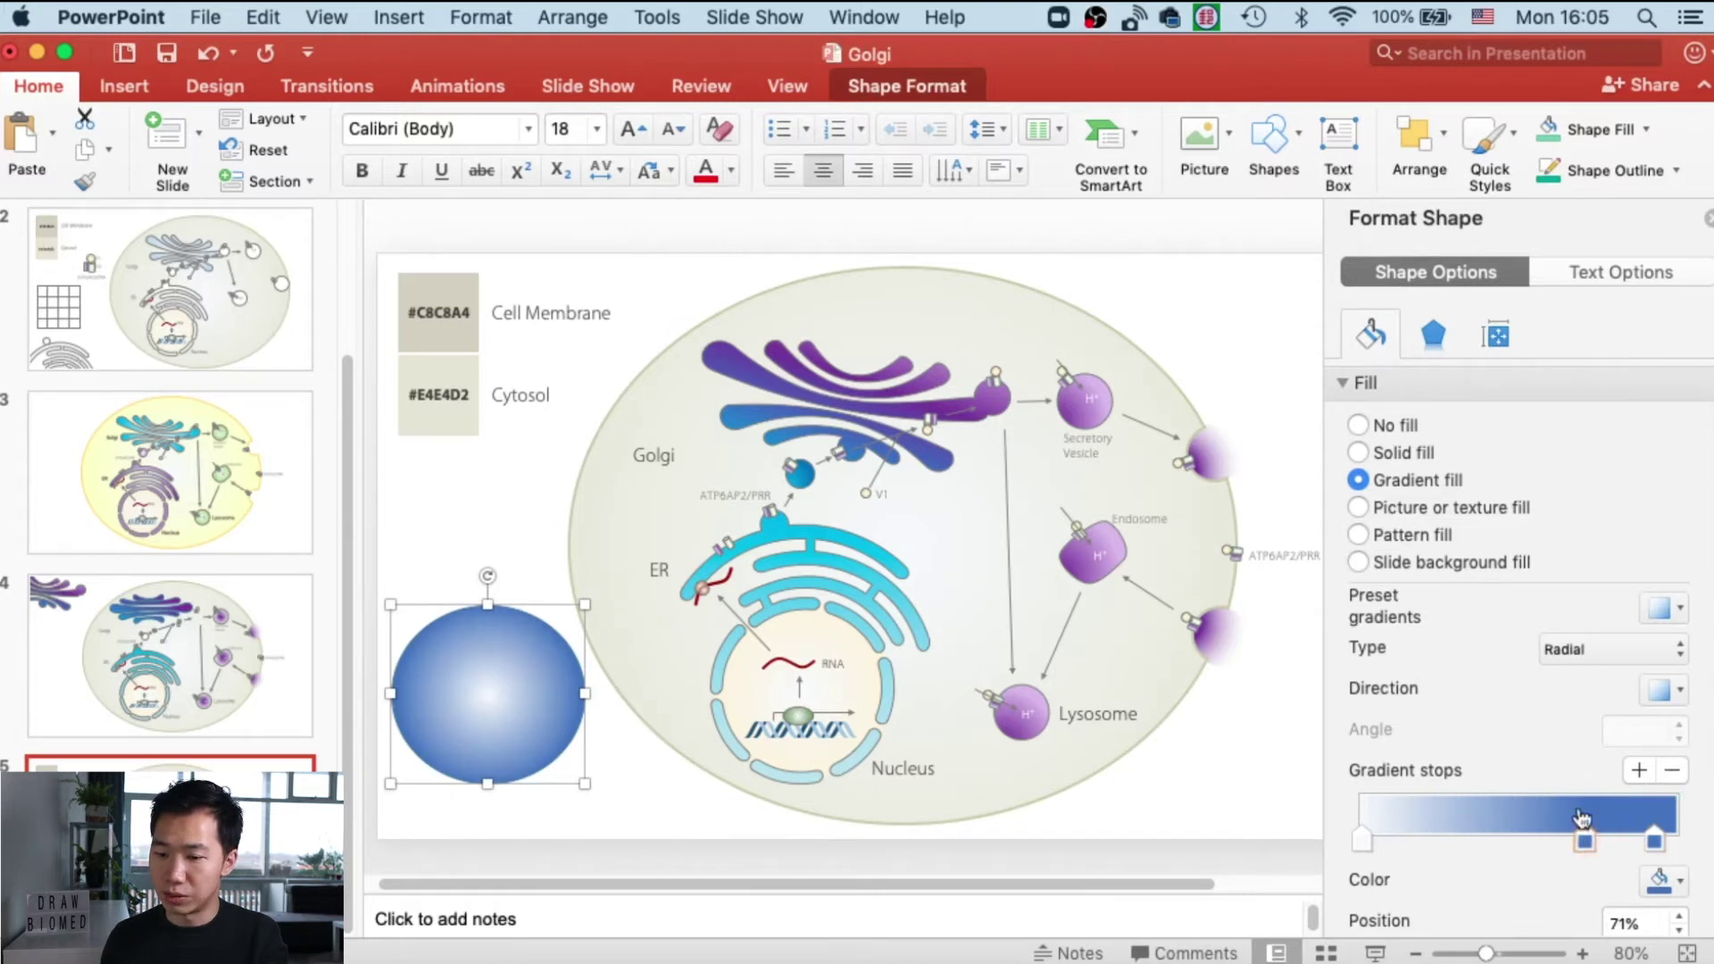
{"action": "left_click", "coordinate": [1672, 777]}
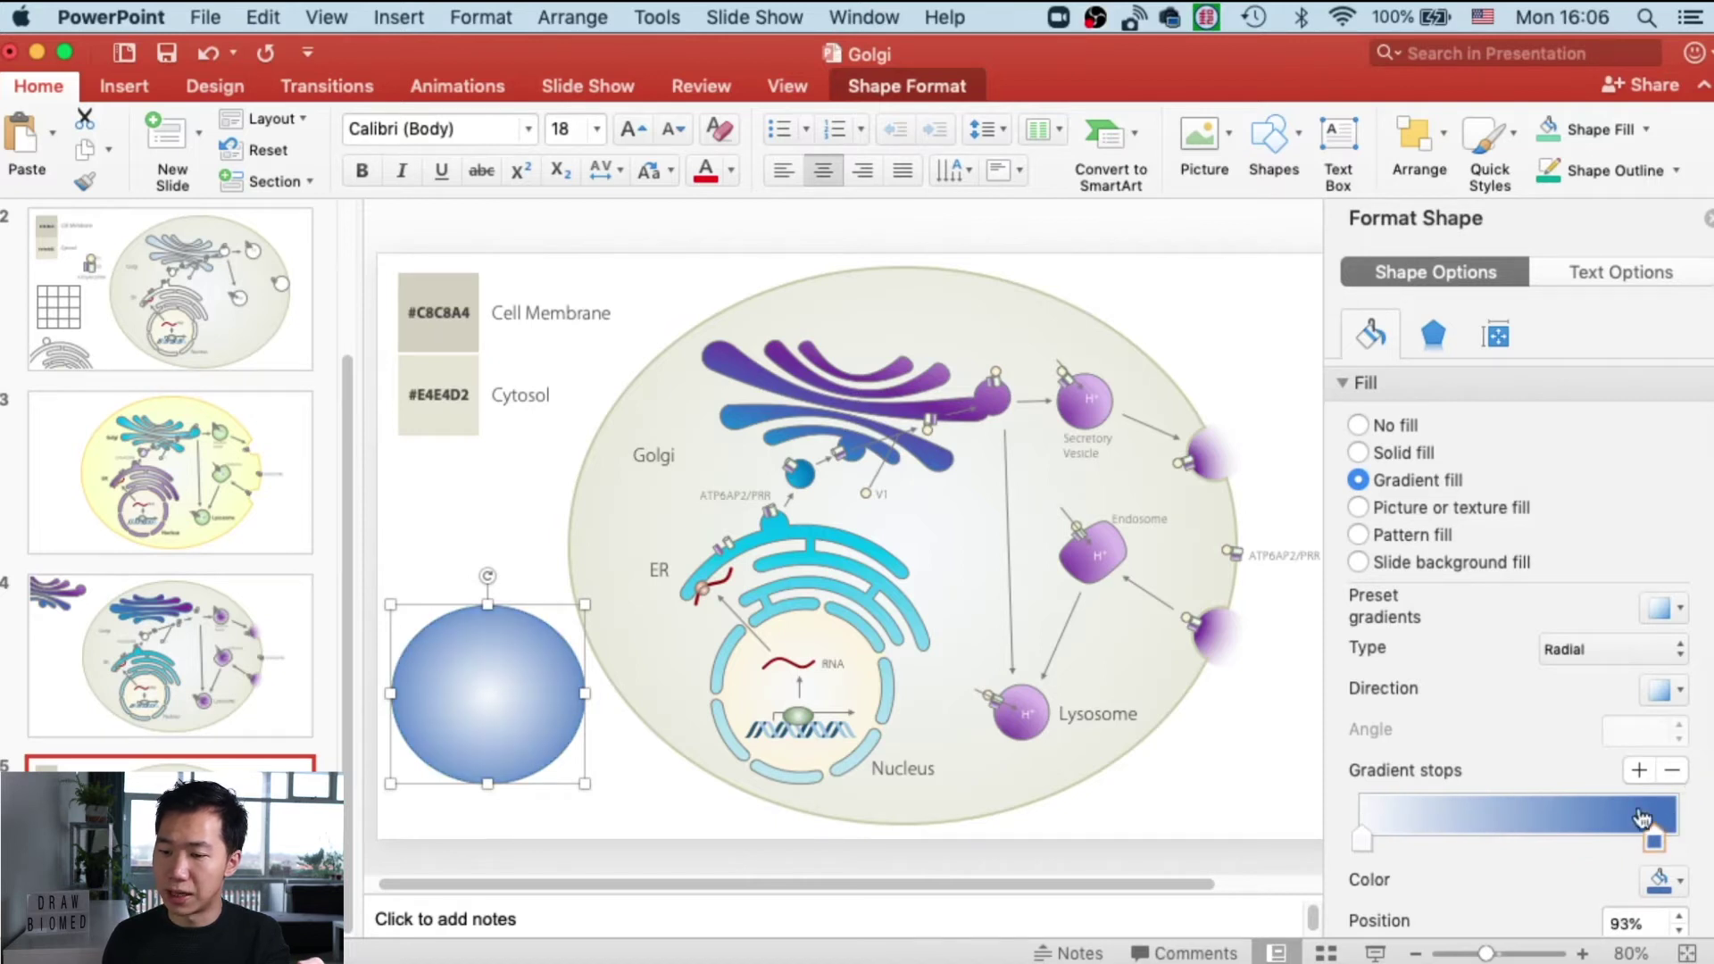
- Set the outer gradient stop to hex colour E4E3D2 for a pale beige radial fill
{"action": "left_click", "coordinate": [1666, 884]}
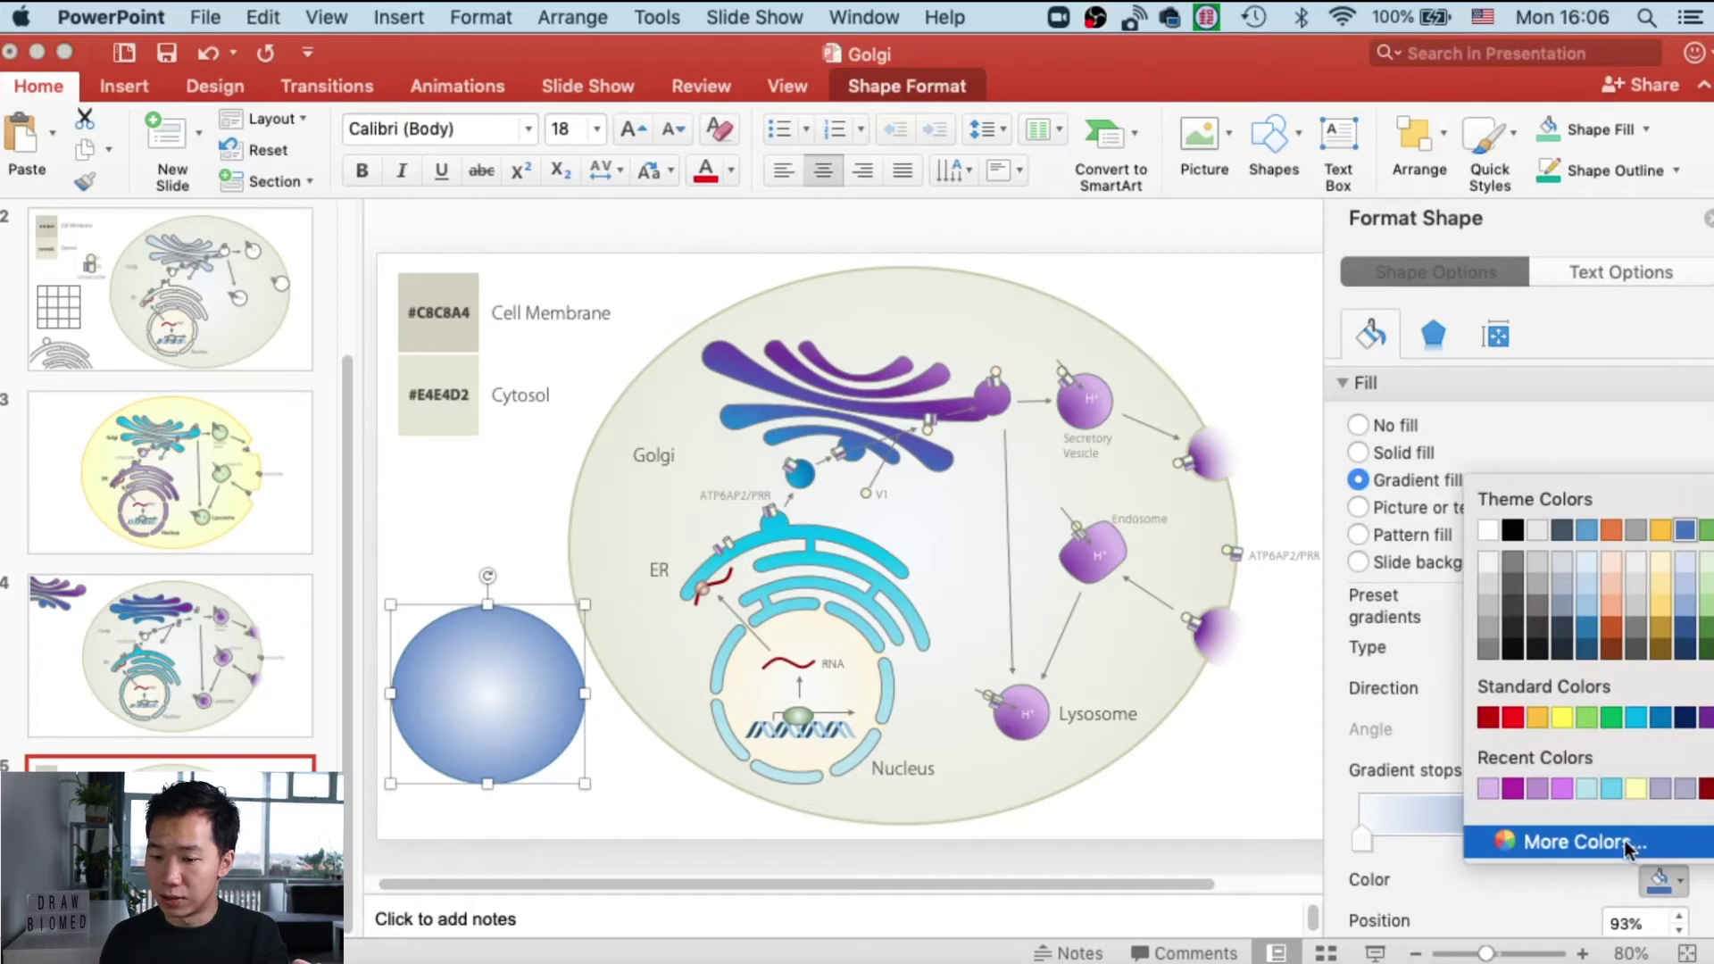
{"action": "left_click", "coordinate": [1576, 842]}
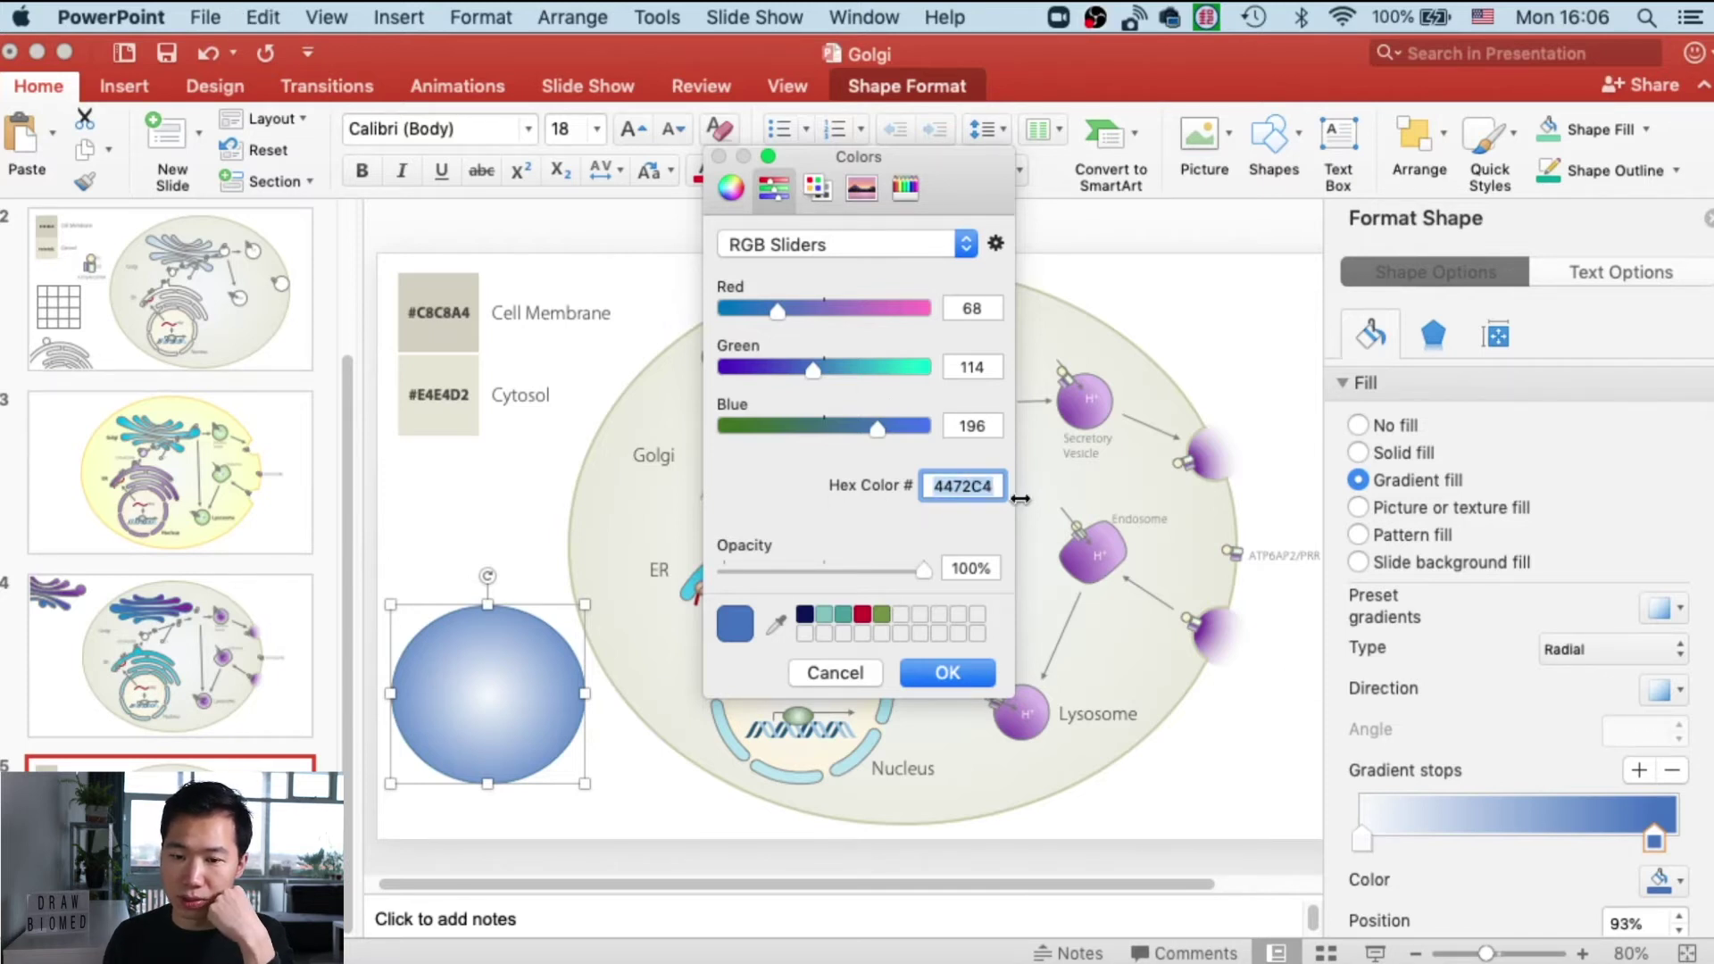
{"action": "type", "text": "E4E"}
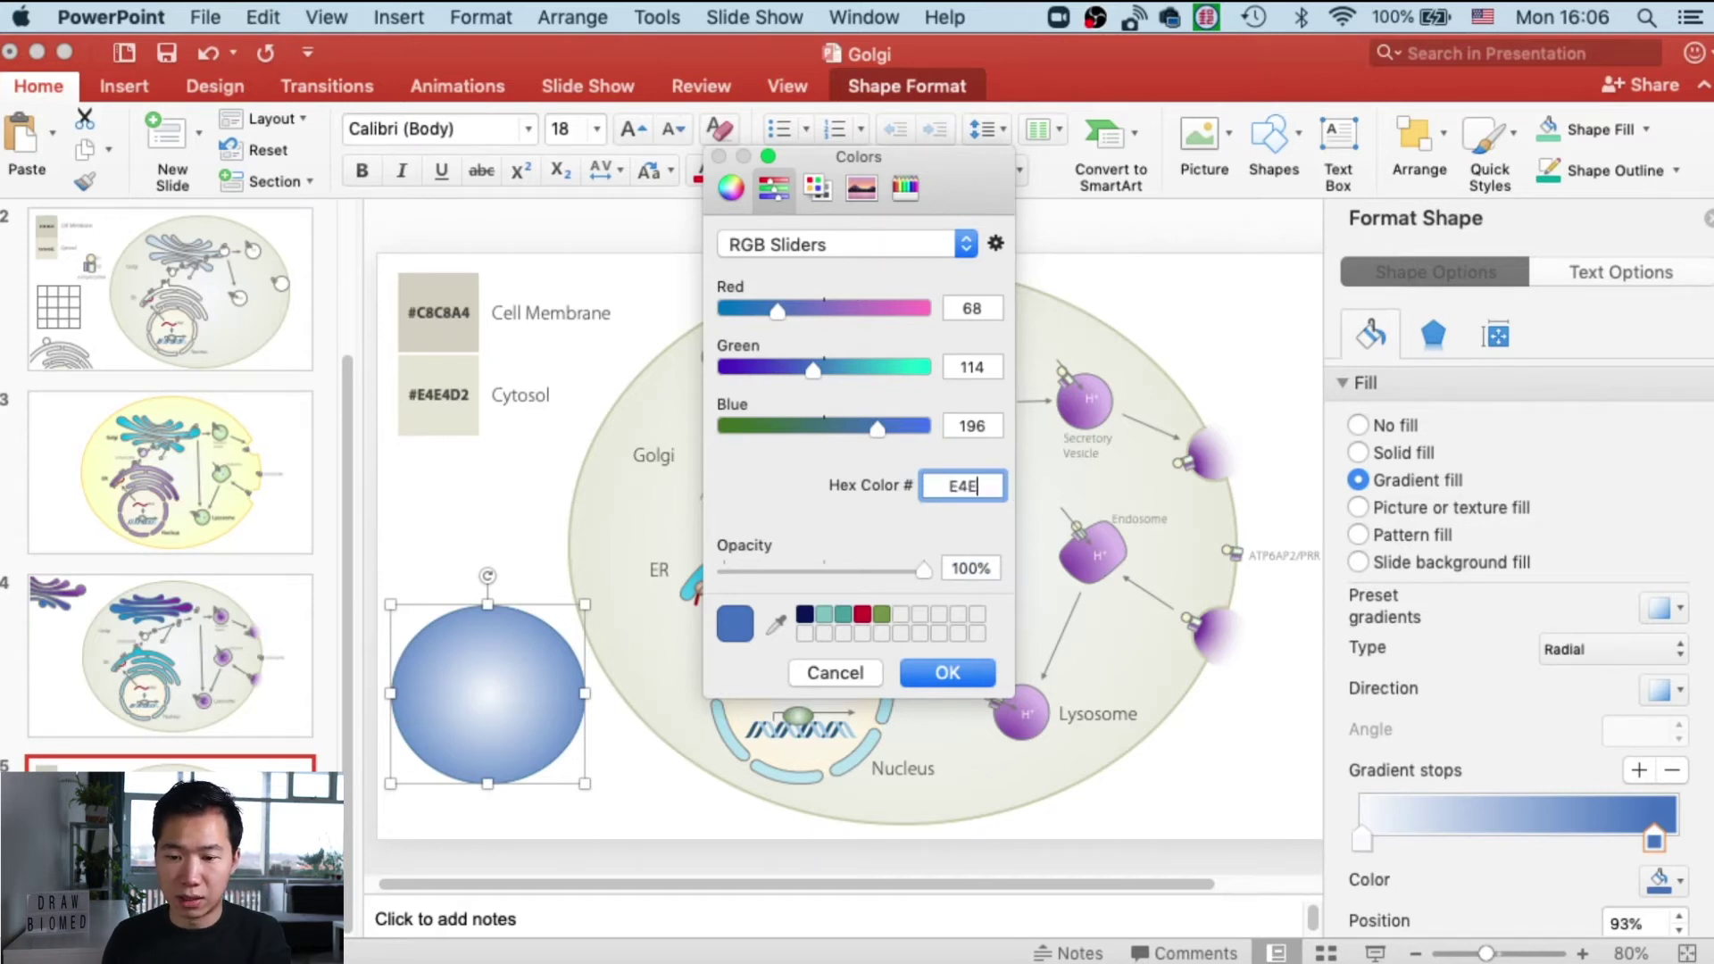
{"action": "type", "text": "3D2"}
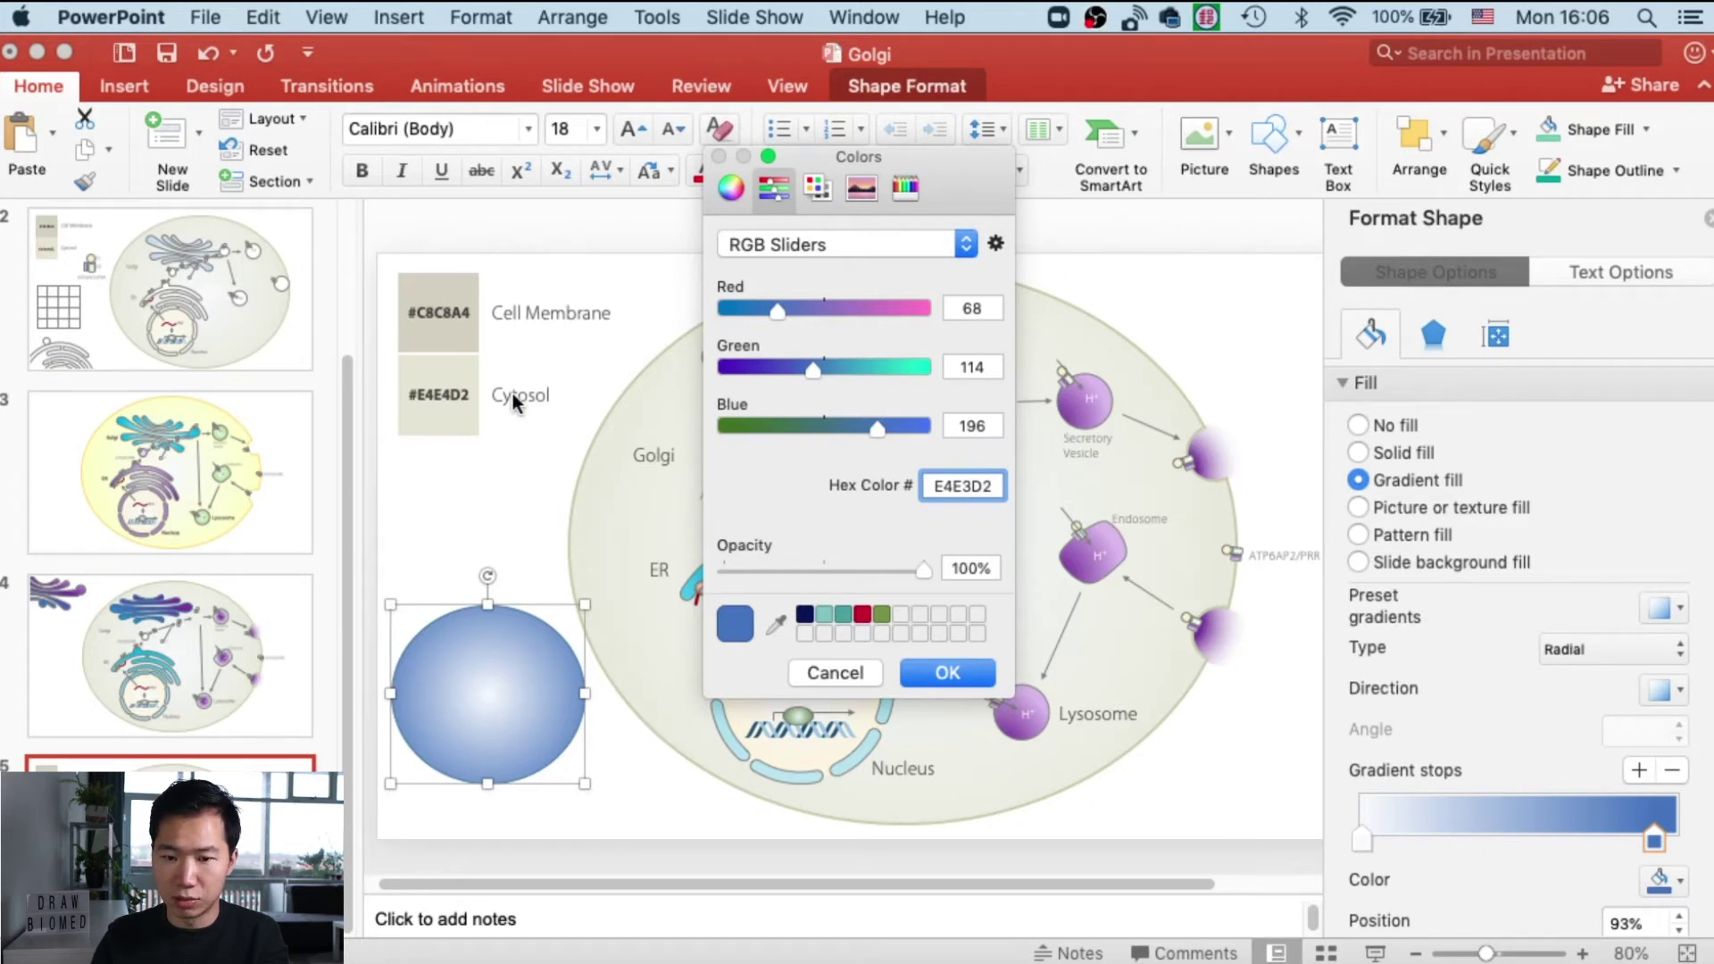
{"action": "key", "text": "Return"}
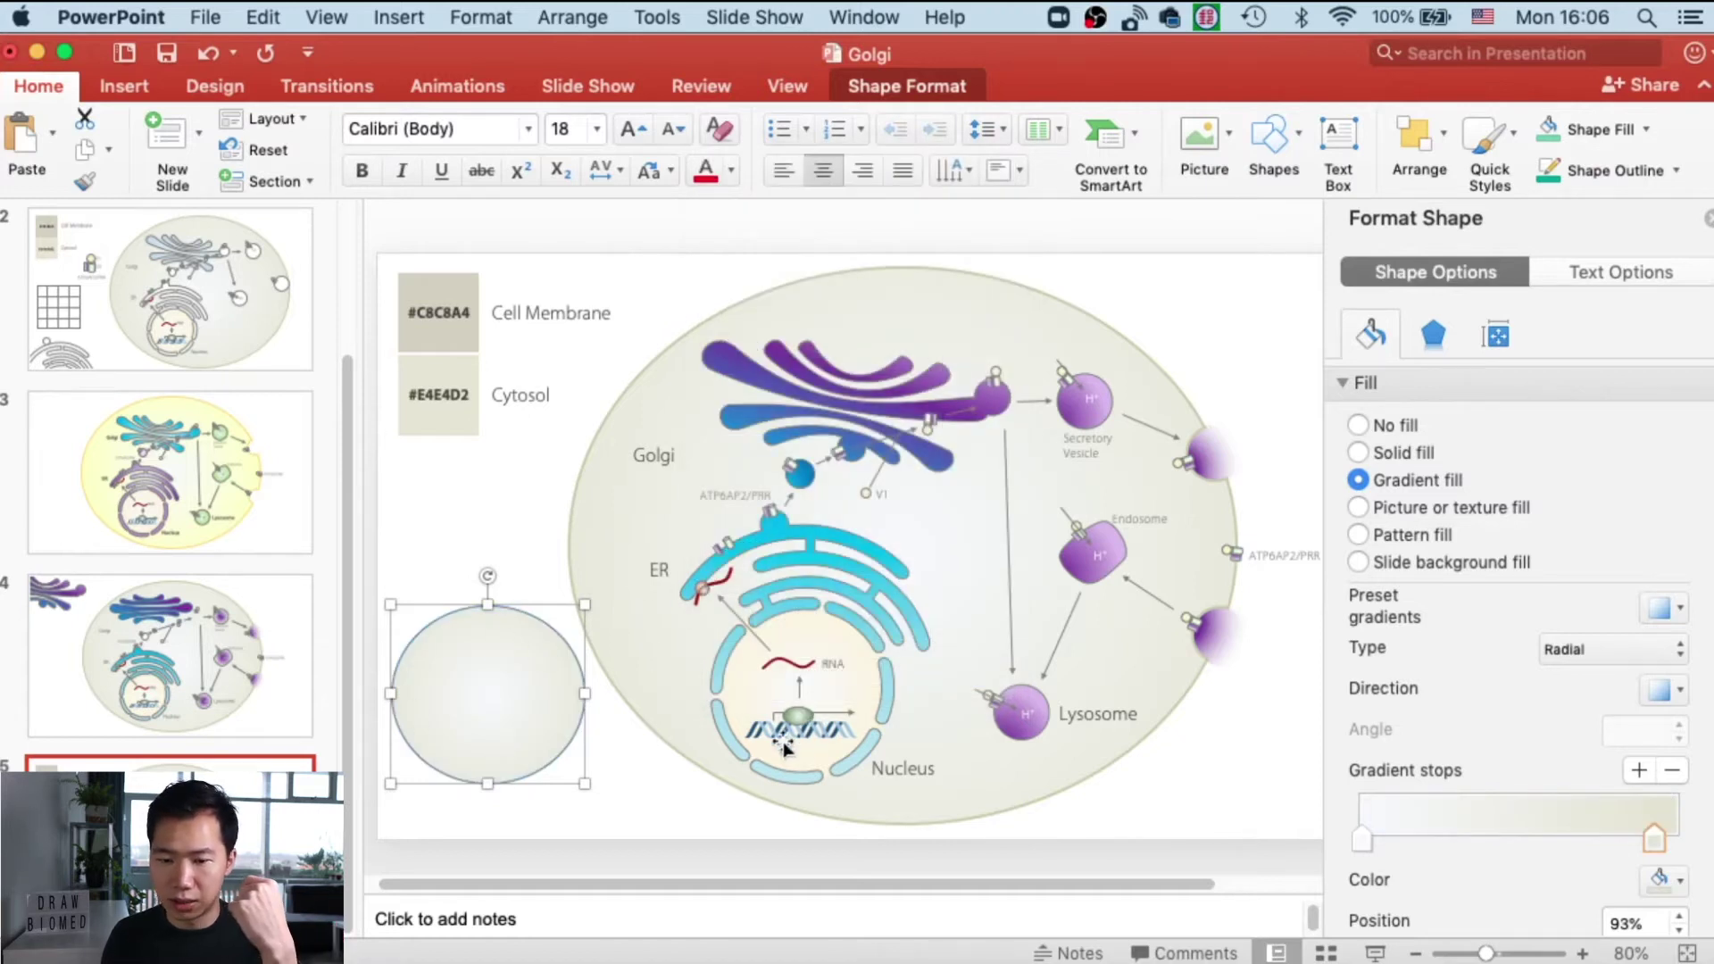
{"action": "left_click", "coordinate": [1362, 839]}
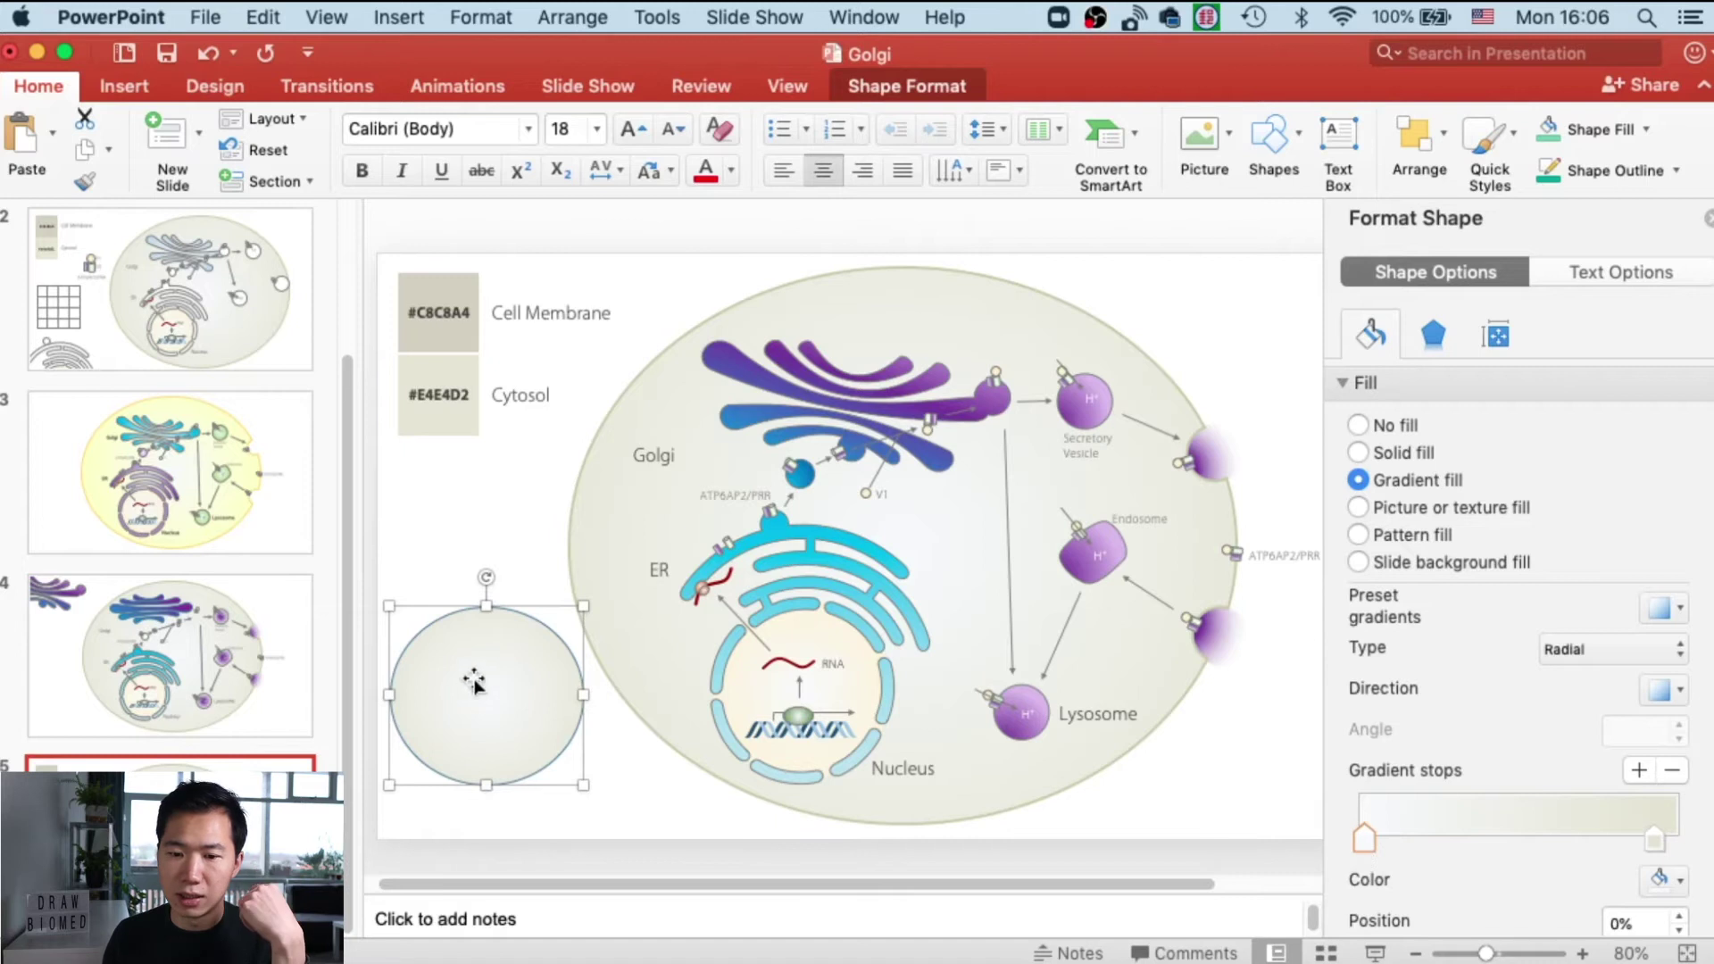
{"action": "left_click", "coordinate": [528, 547]}
- Change the oval's outline colour to hex C8C8A4
{"action": "left_click", "coordinate": [527, 643]}
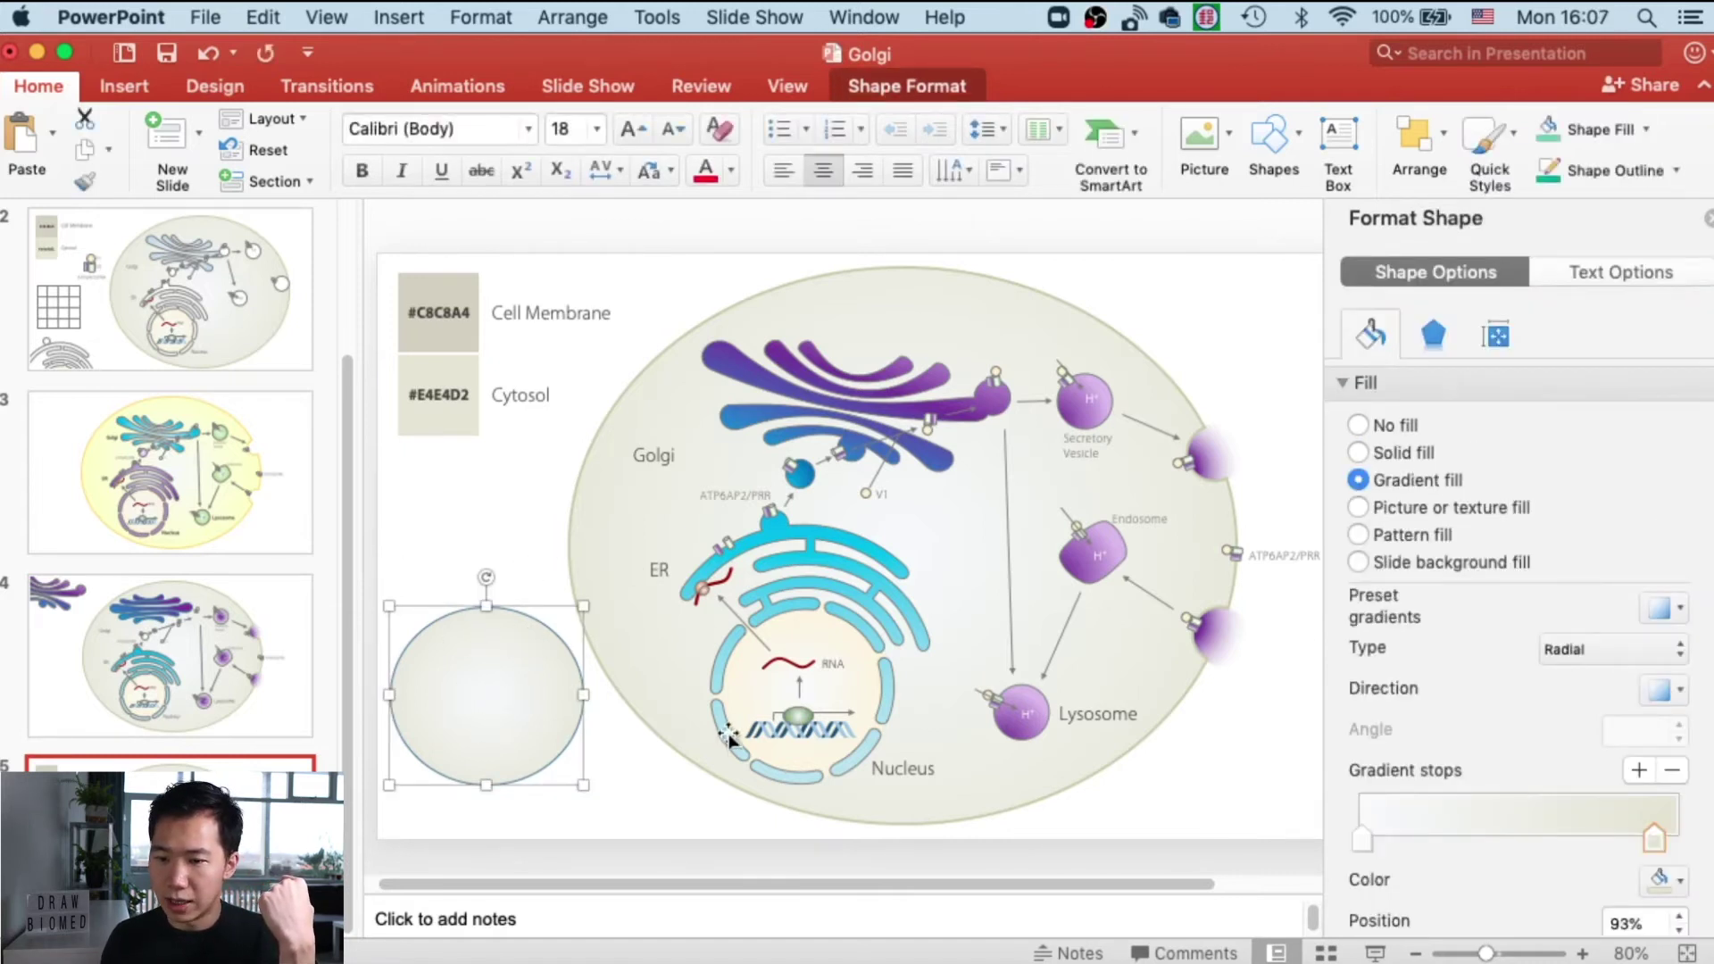
{"action": "left_click", "coordinate": [1343, 384]}
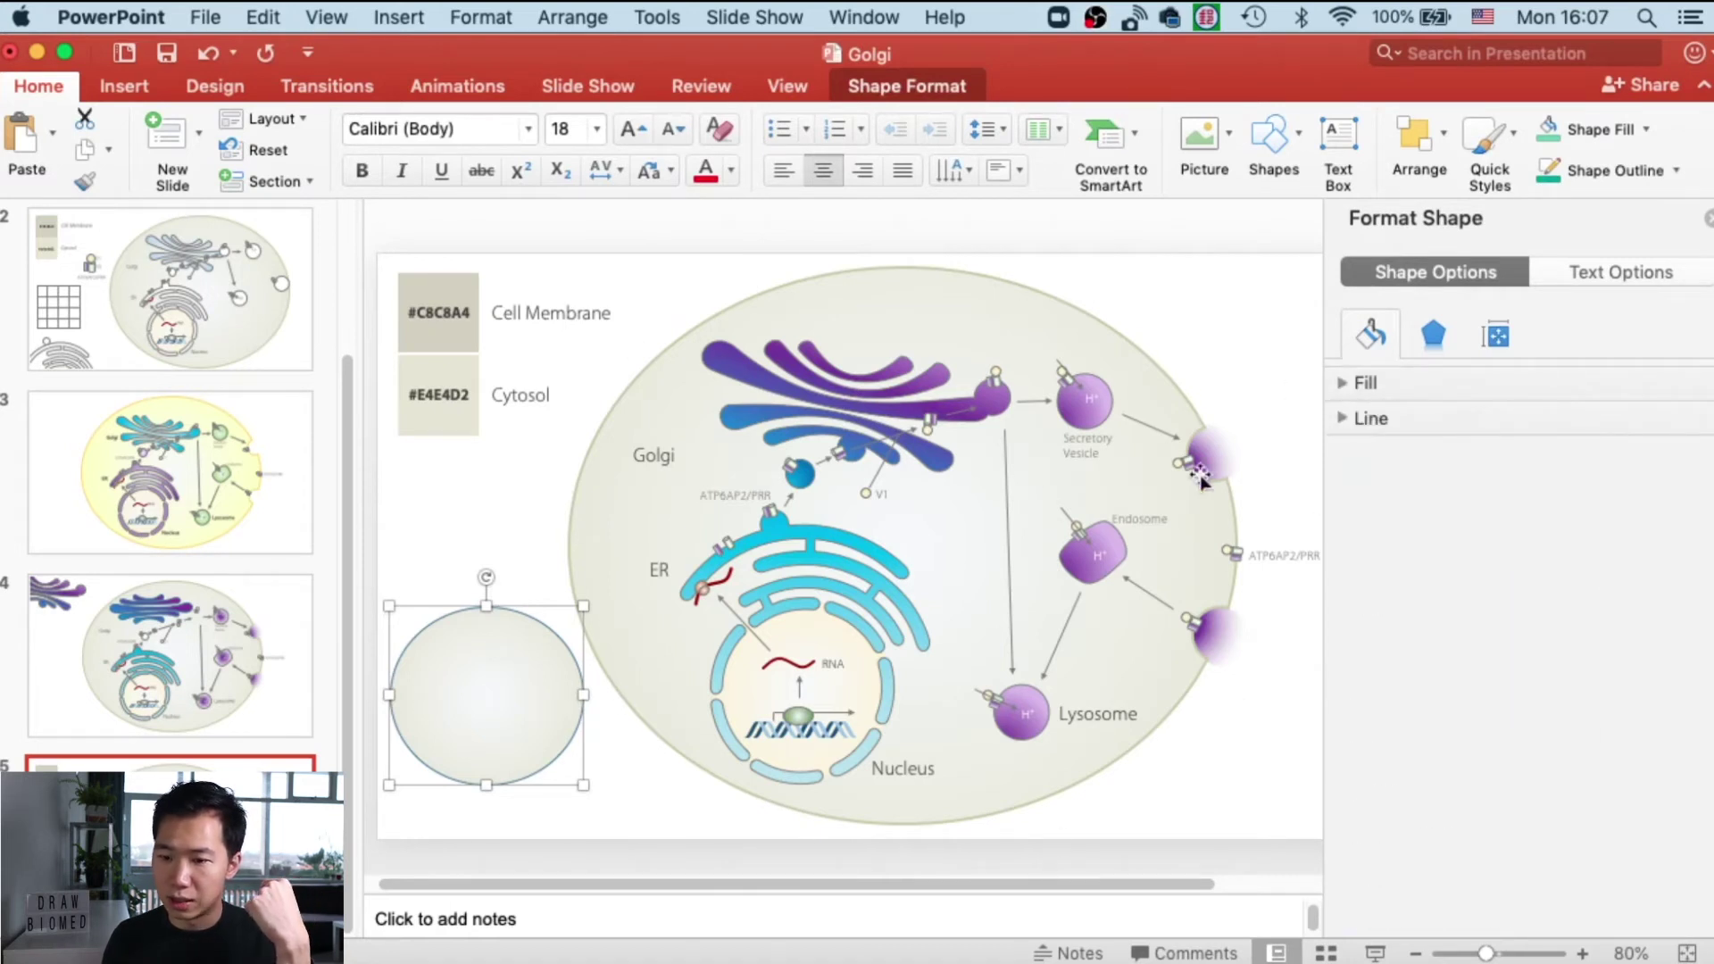
{"action": "left_click", "coordinate": [1343, 419]}
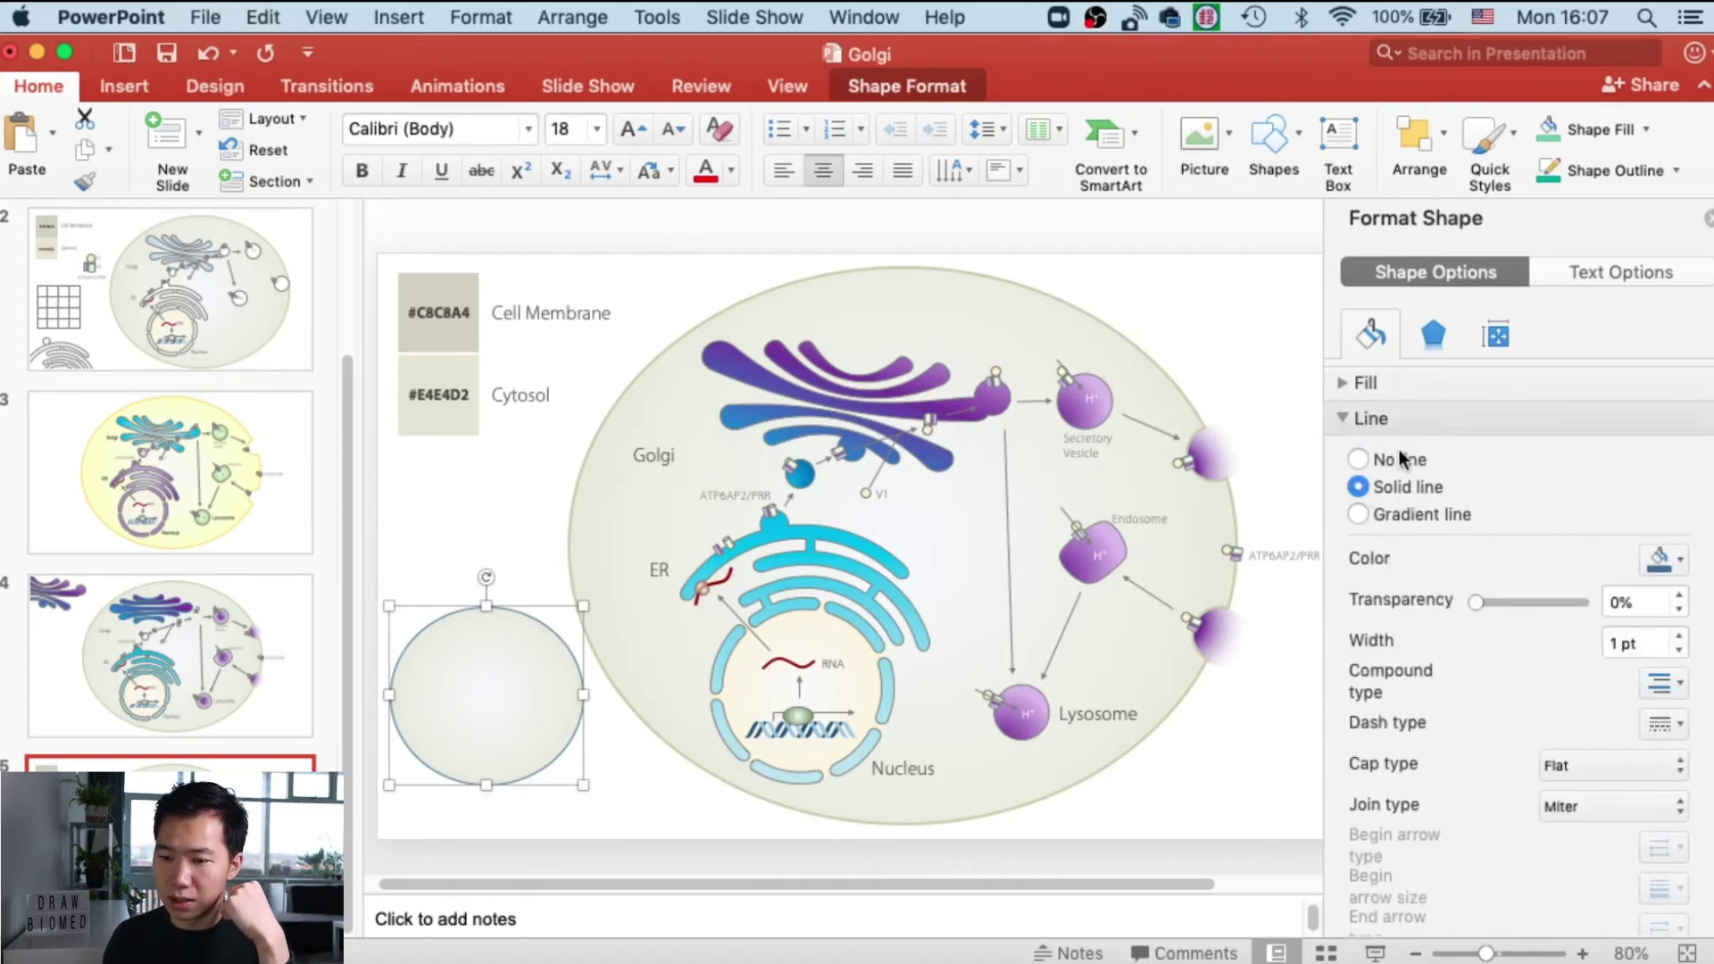
{"action": "left_click", "coordinate": [1662, 565]}
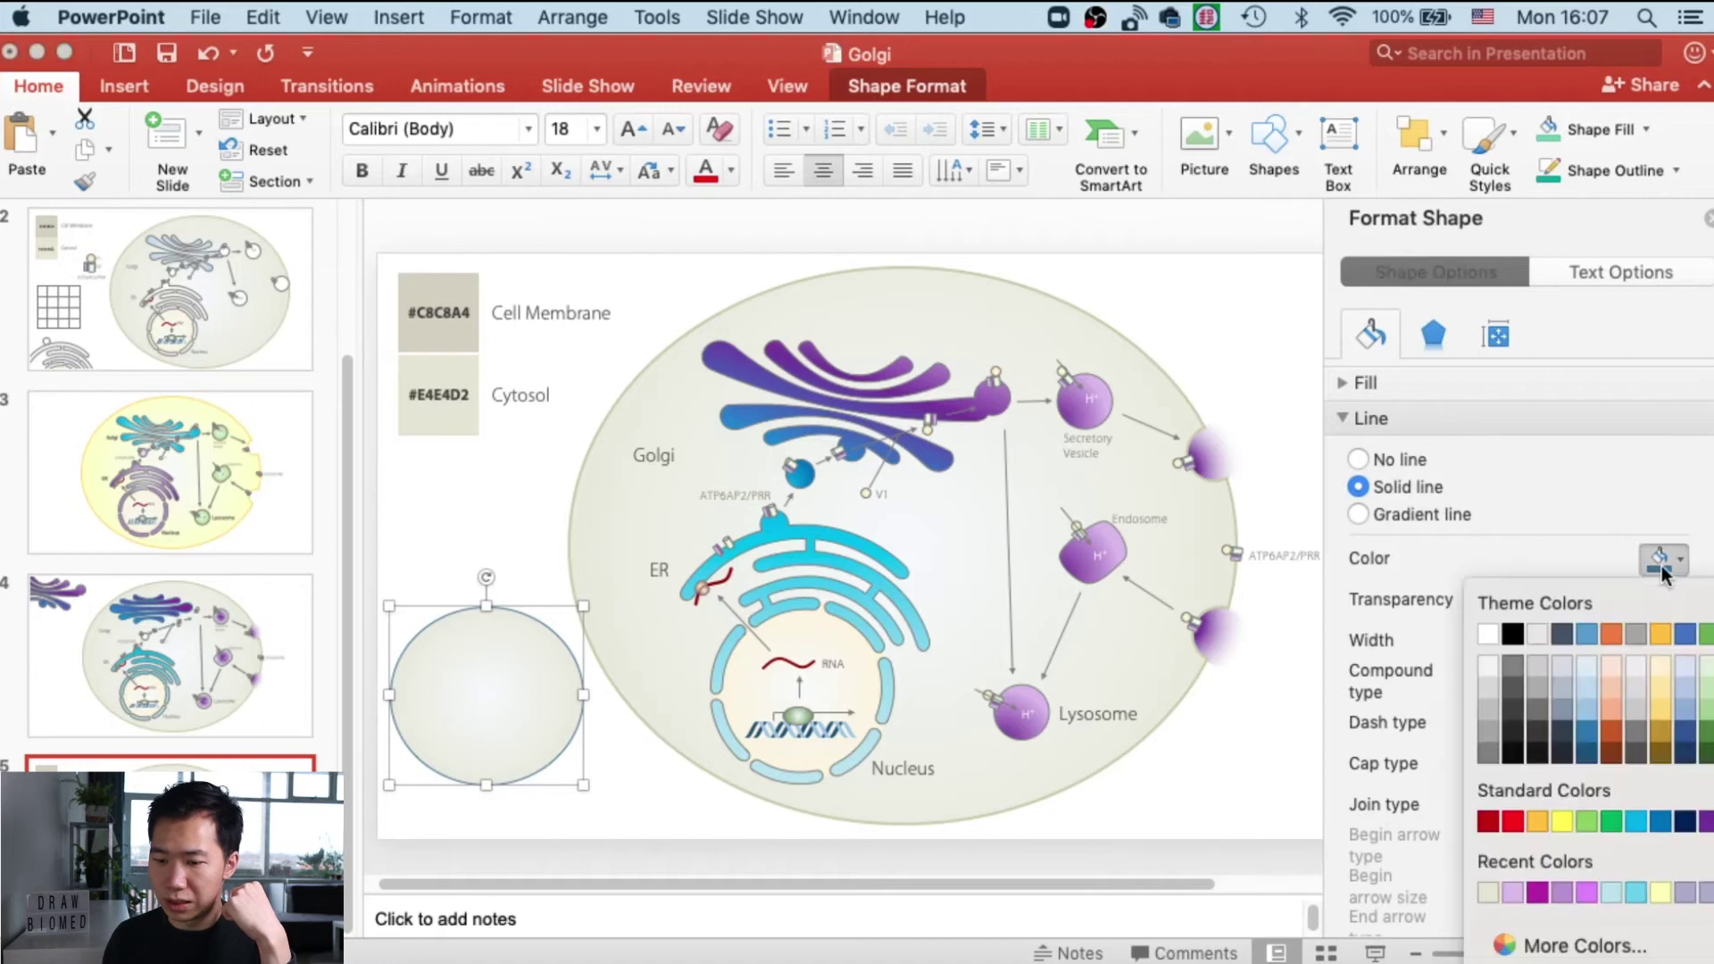
{"action": "left_click", "coordinate": [1569, 948]}
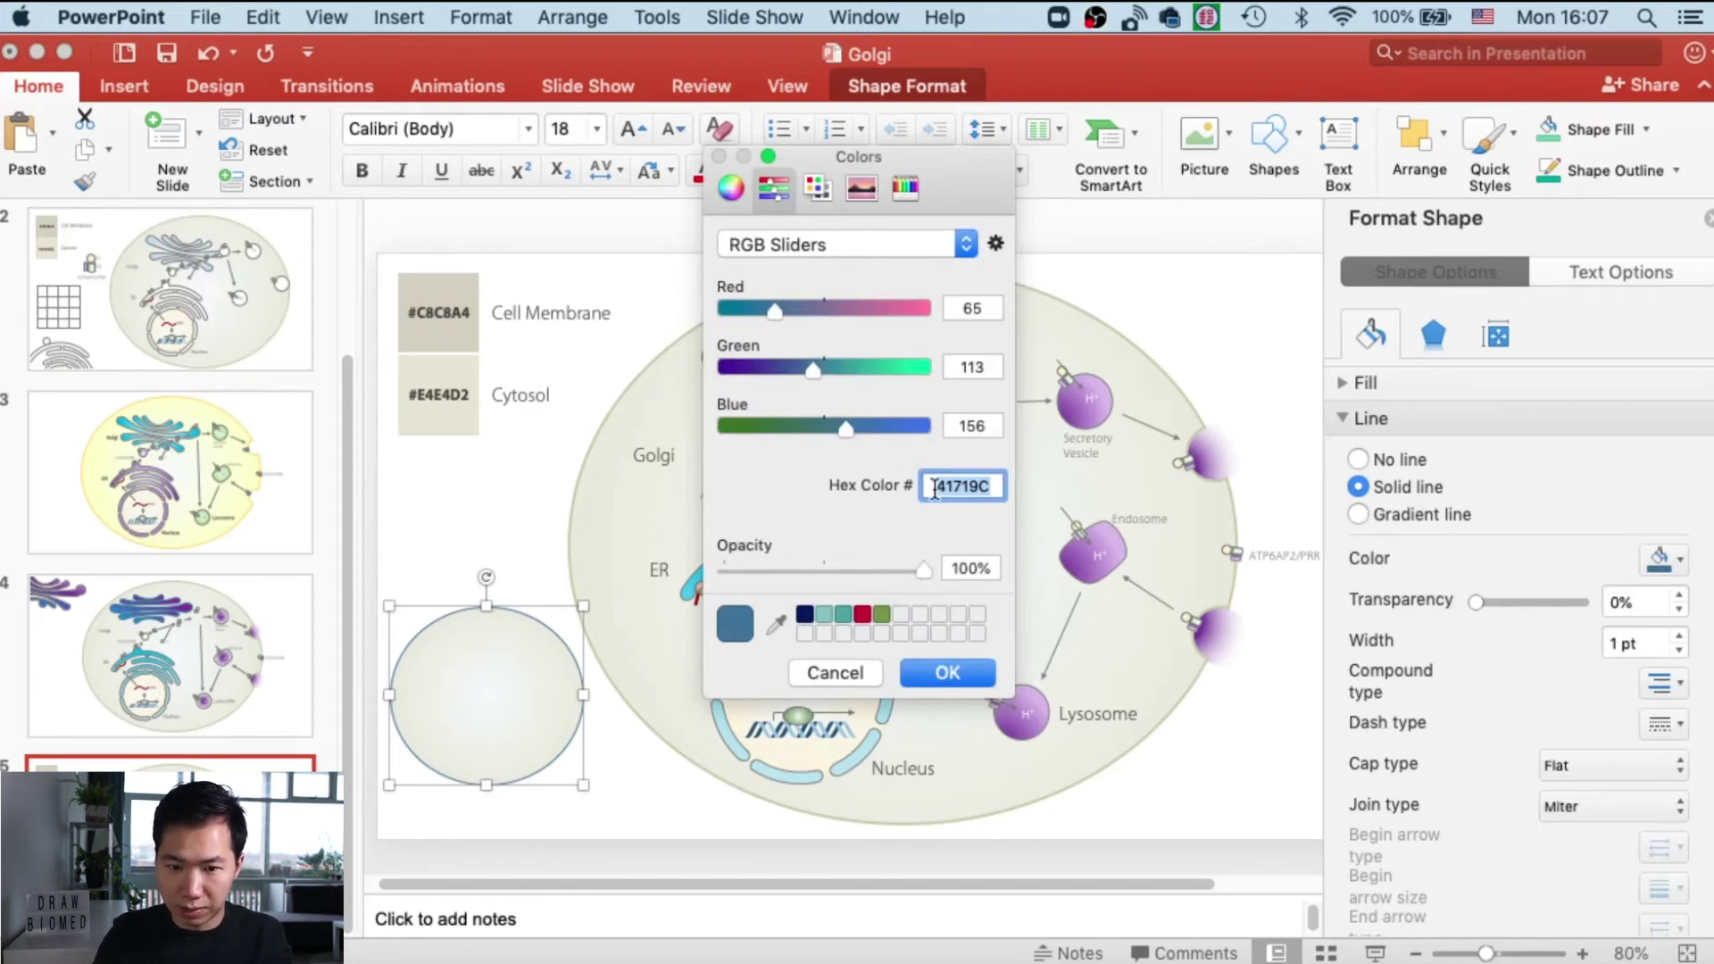
{"action": "type", "text": "C8C8A4"}
{"action": "key", "text": "Return"}
{"action": "left_click", "coordinate": [506, 540]}
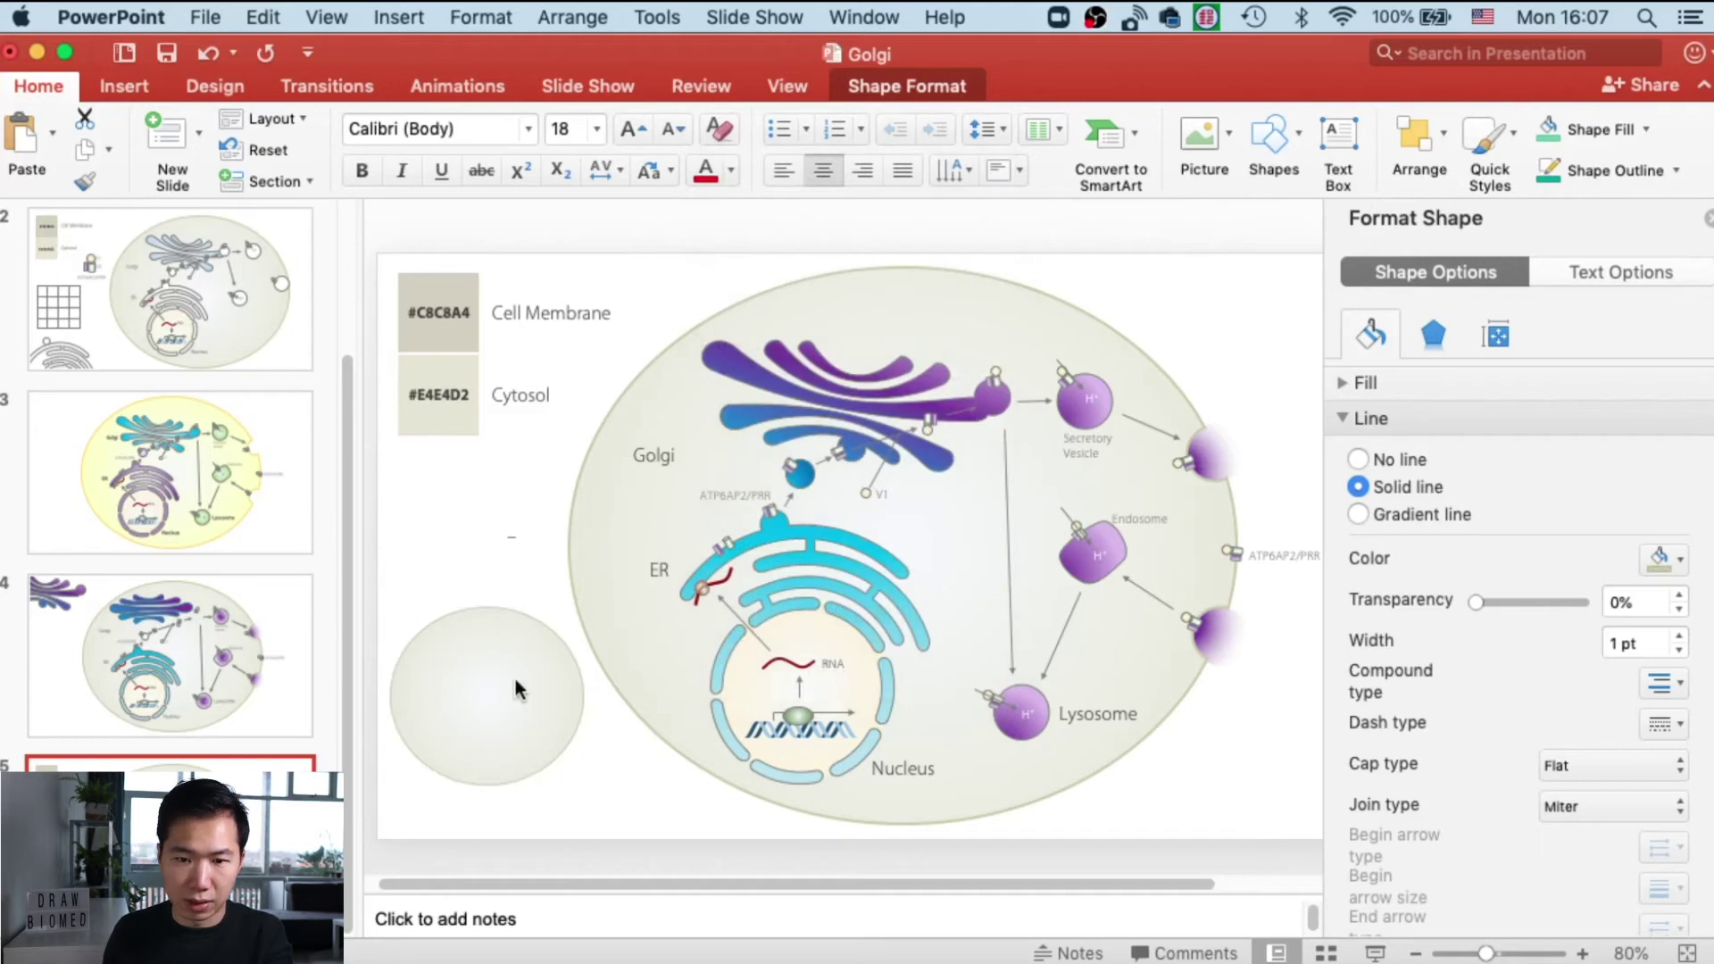
- Nudge the oval slightly right and bring up the Shape Outline weight choices
{"action": "left_click_drag", "start_coordinate": [517, 689], "coordinate": [520, 689]}
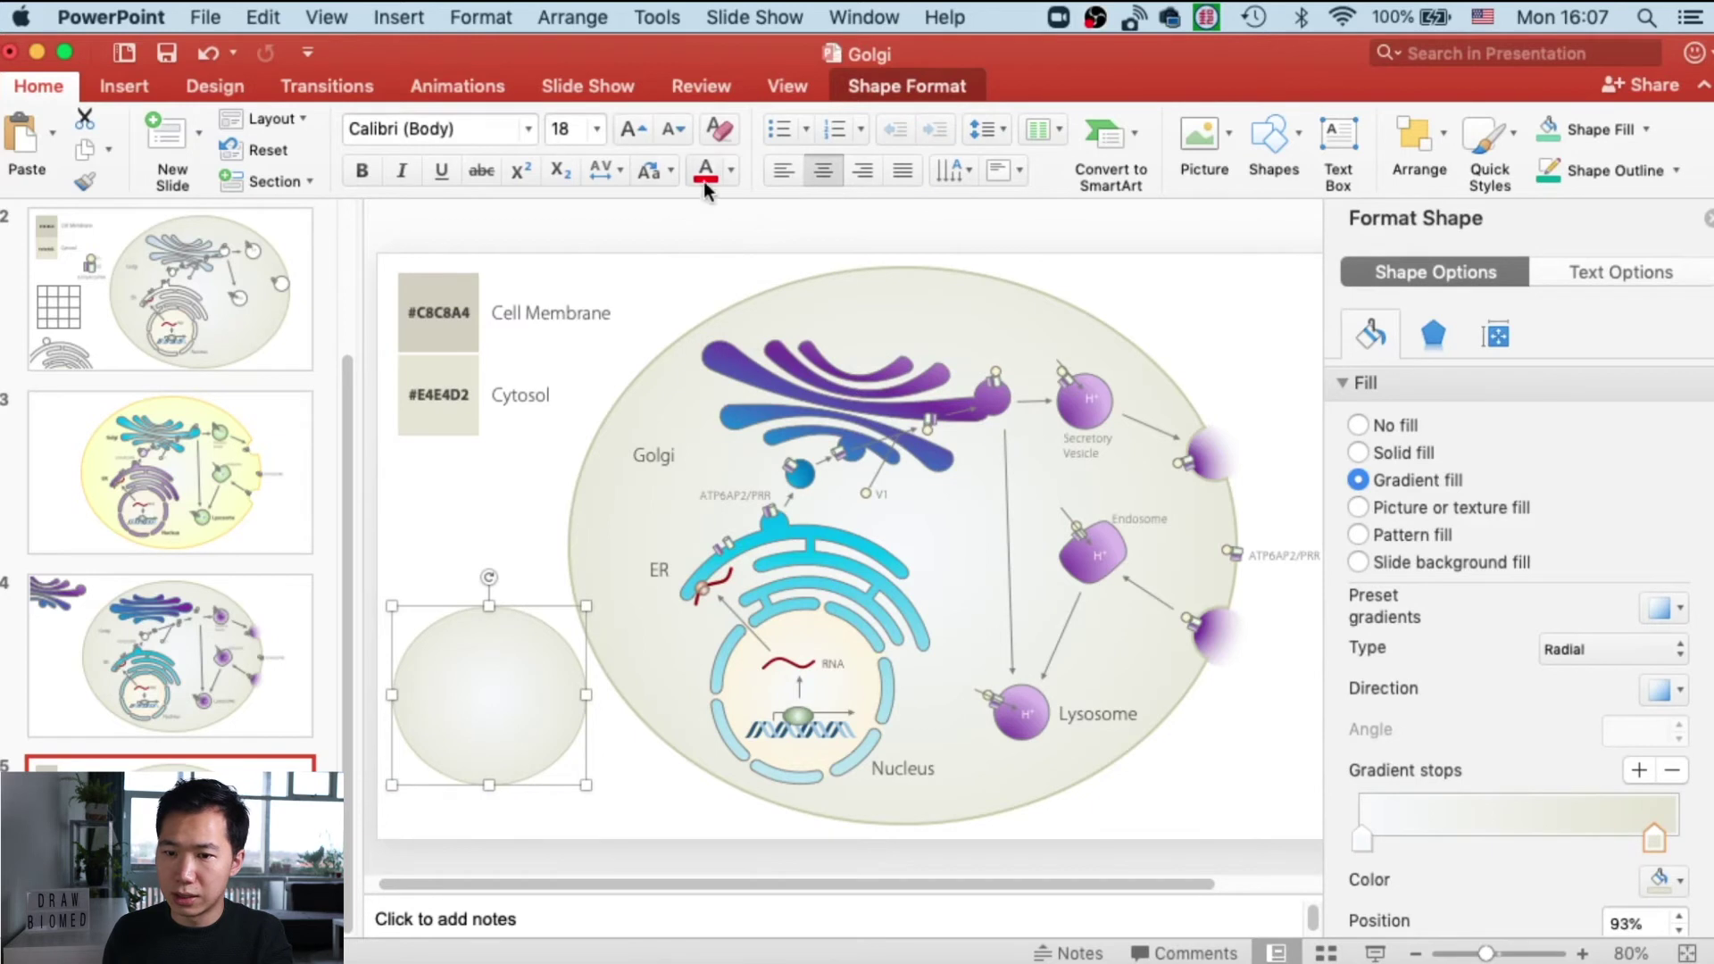
{"action": "left_click", "coordinate": [903, 86]}
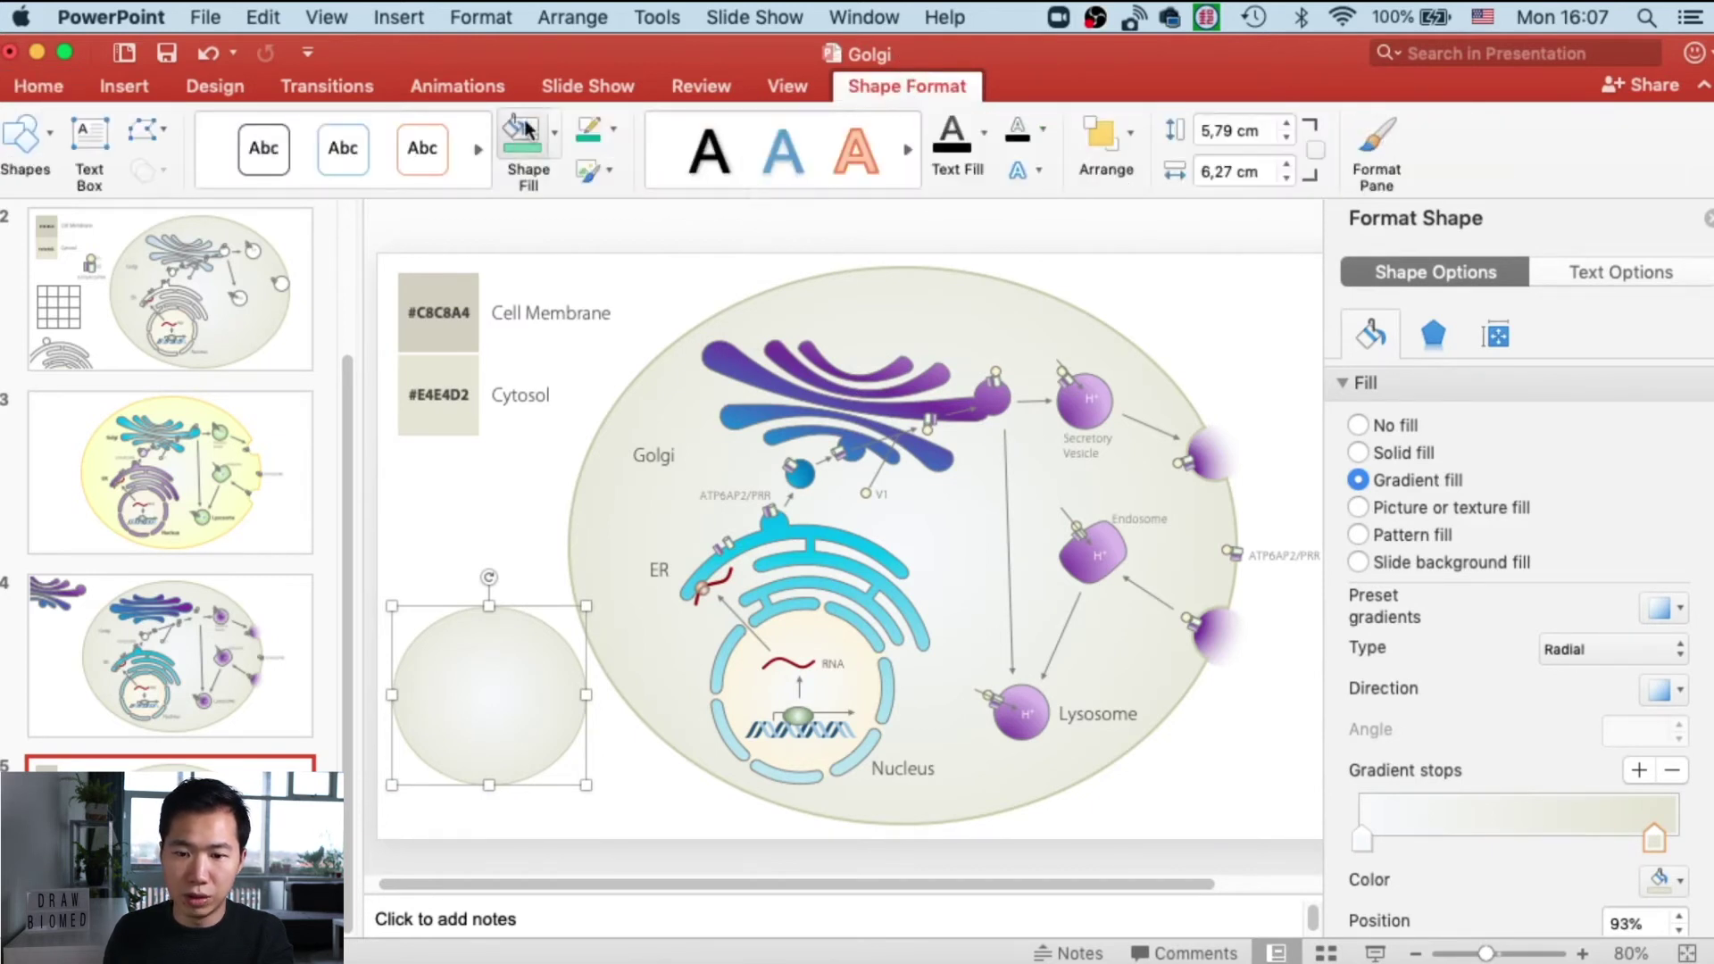
{"action": "left_click", "coordinate": [612, 132]}
{"action": "mouse_move", "coordinate": [710, 597]}
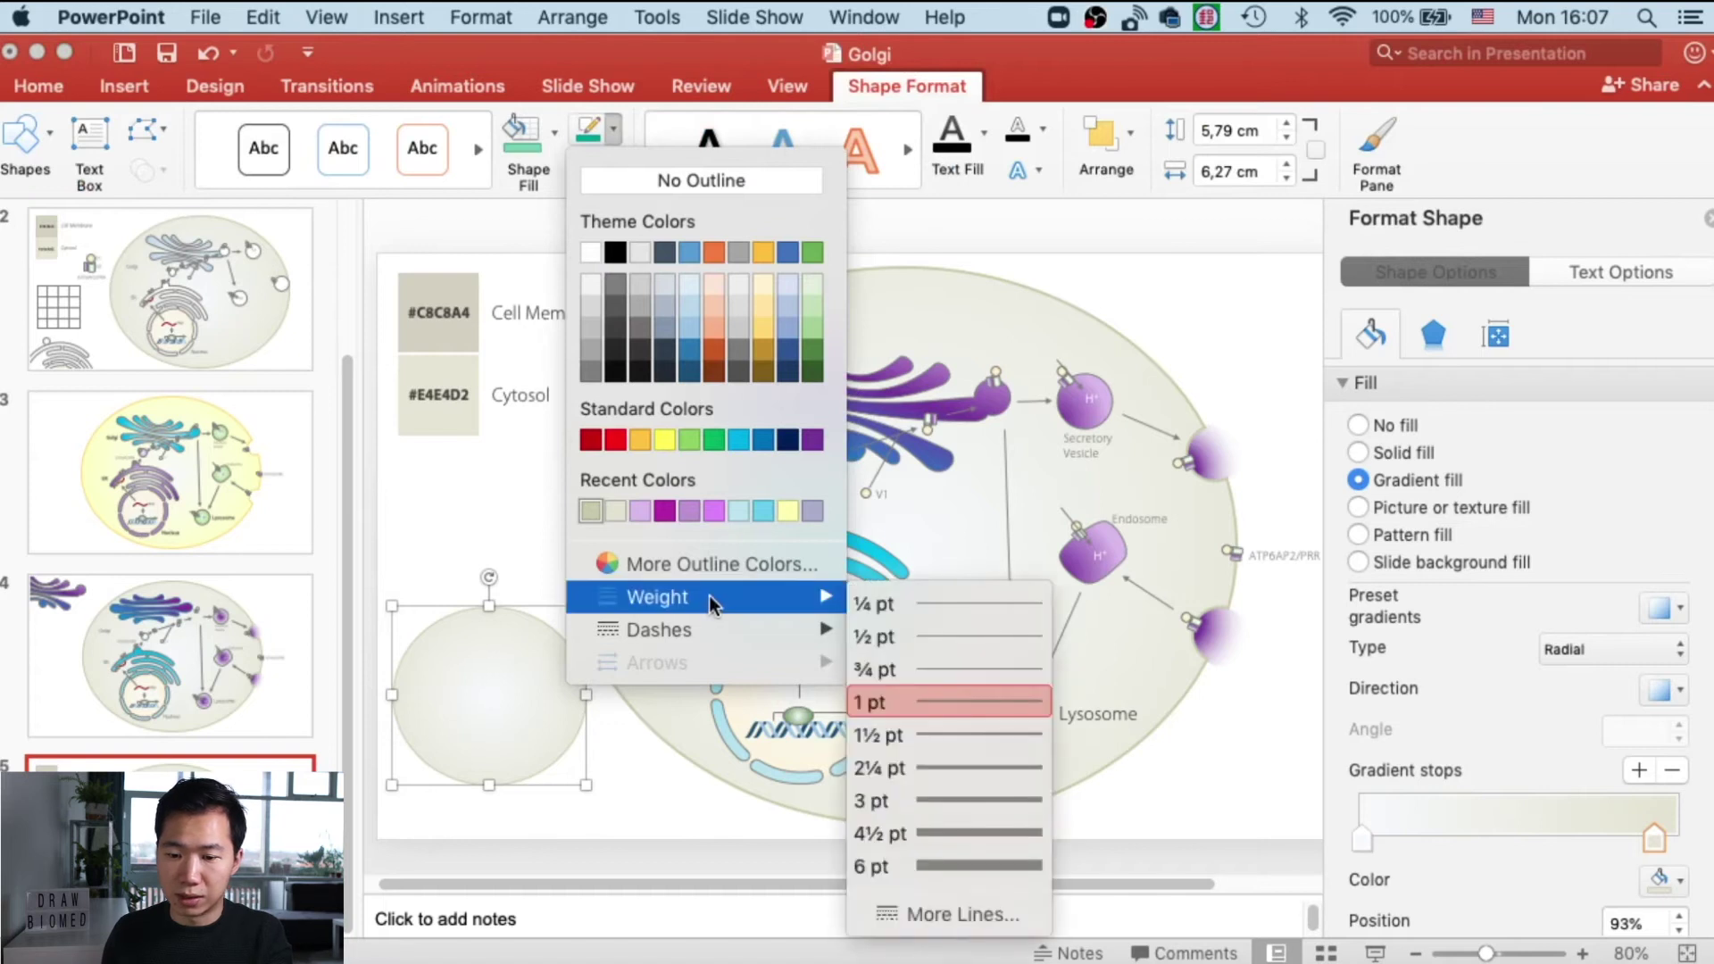
- Give the circle a 3 pt outline, zoom in, and start stretching it into an oval
{"action": "left_click", "coordinate": [957, 800]}
{"action": "left_click", "coordinate": [661, 838]}
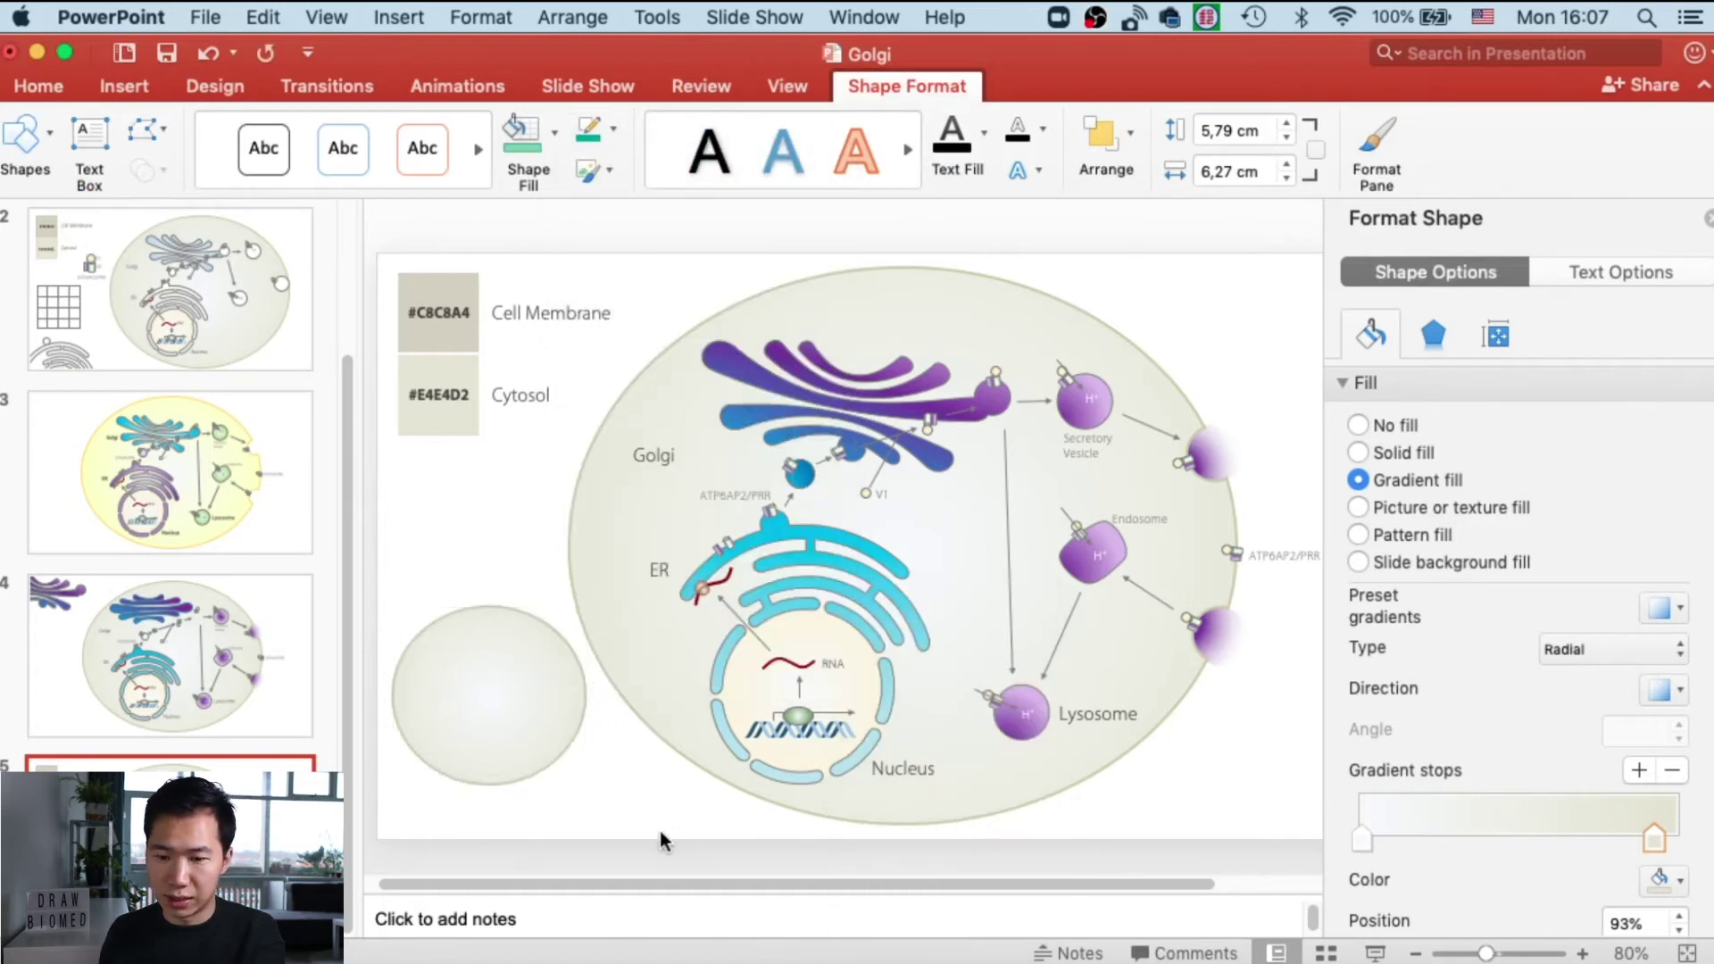
{"action": "left_click", "coordinate": [658, 639]}
{"action": "key", "text": "super+plus"}
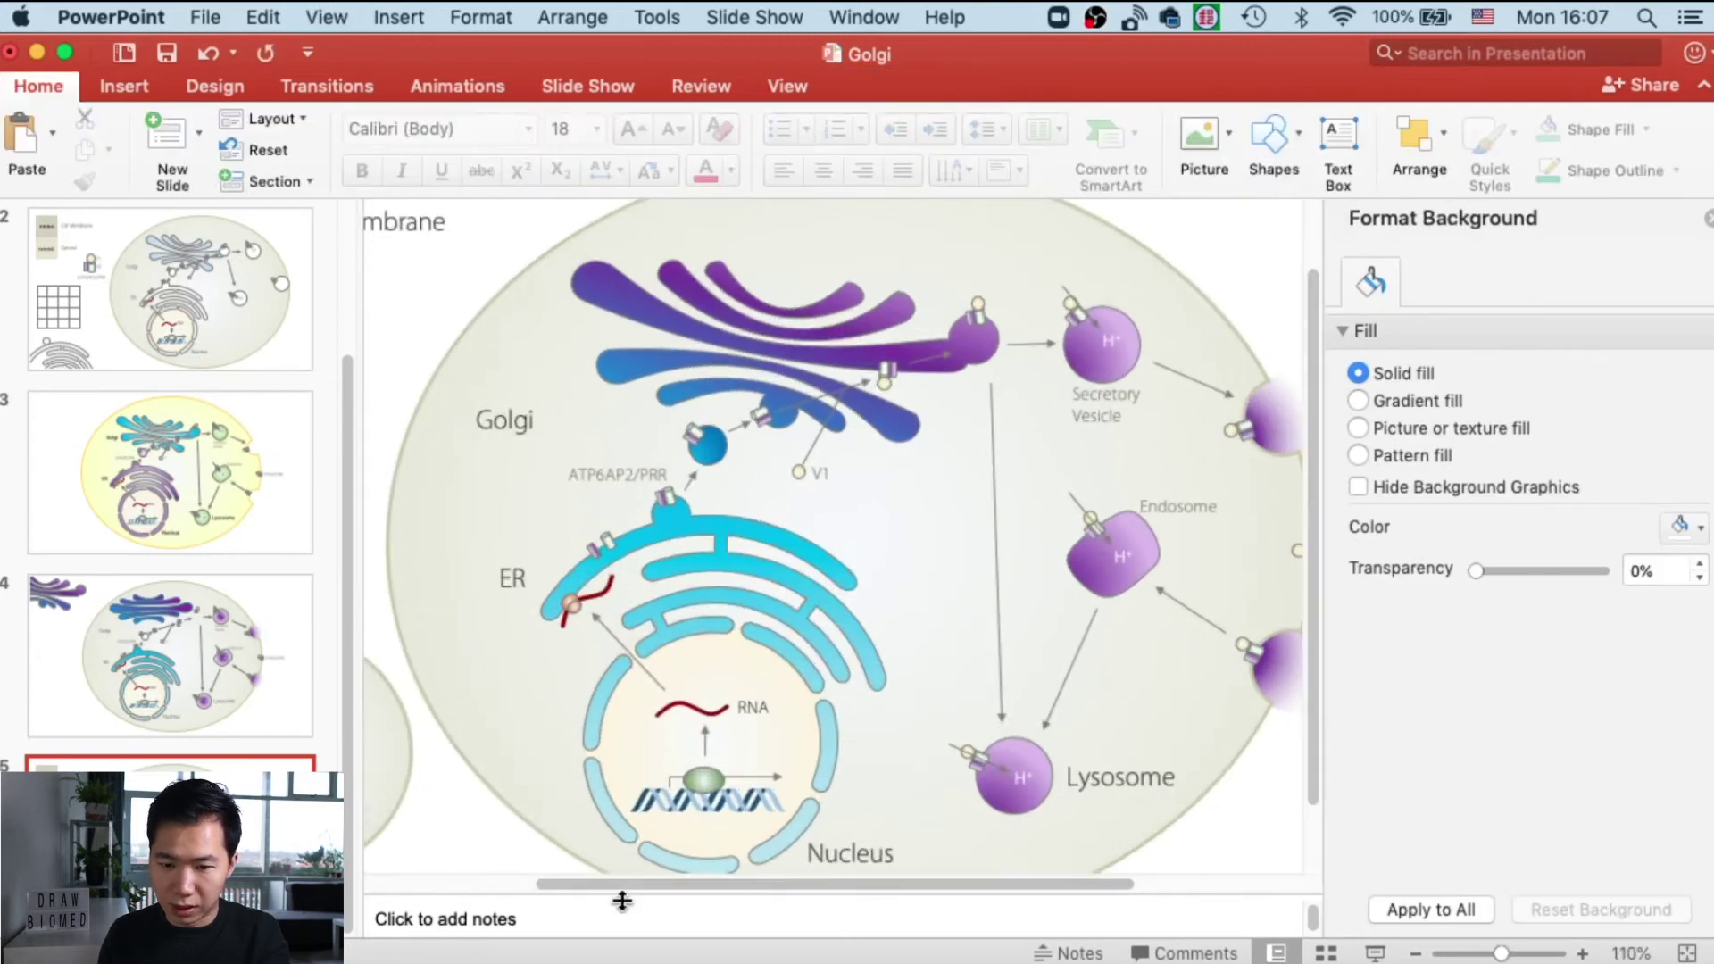
{"action": "left_click_drag", "start_coordinate": [613, 883], "coordinate": [463, 884]}
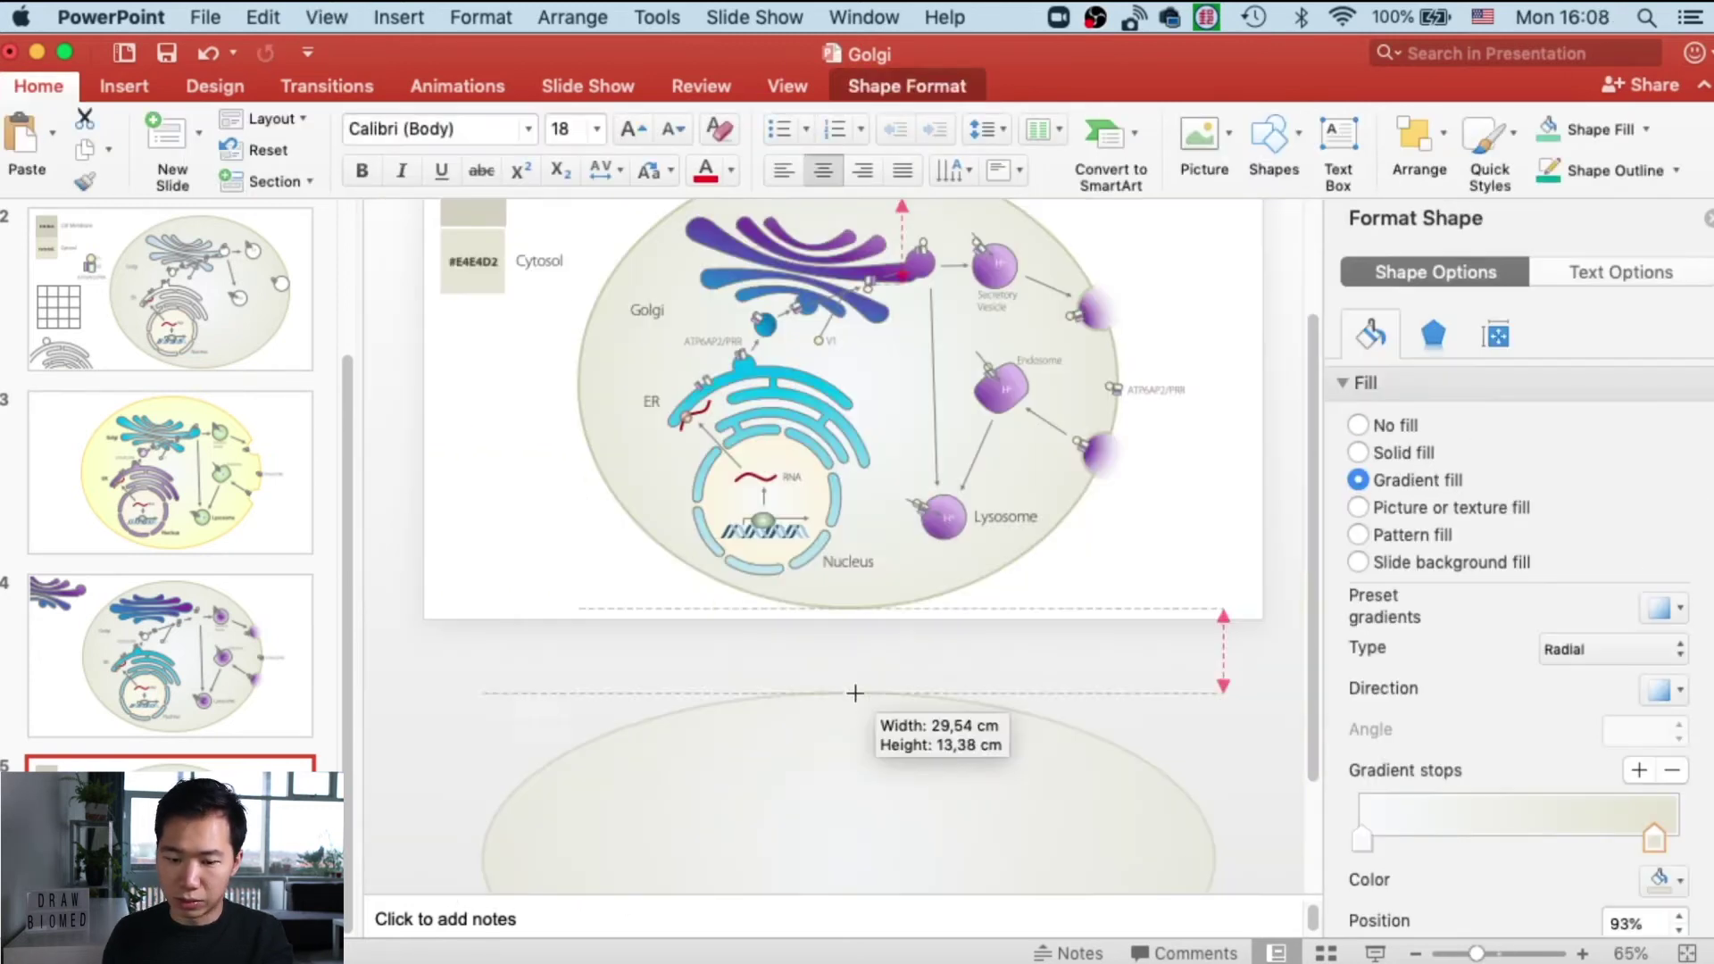
{"action": "left_click_drag", "start_coordinate": [854, 692], "coordinate": [849, 622]}
{"action": "left_click_drag", "start_coordinate": [1215, 824], "coordinate": [1167, 711]}
{"action": "left_click_drag", "start_coordinate": [1082, 517], "coordinate": [1084, 586]}
- Widen the oval and place it below the diagram, then pull the purple vesicle outward
{"action": "left_click", "coordinate": [1212, 524]}
{"action": "left_click_drag", "start_coordinate": [1175, 696], "coordinate": [1127, 775]}
{"action": "scroll", "coordinate": [1175, 681], "scroll_direction": "up", "scroll_amount": 2}
{"action": "left_click_drag", "start_coordinate": [883, 807], "coordinate": [637, 807]}
{"action": "left_click_drag", "start_coordinate": [931, 640], "coordinate": [932, 705]}
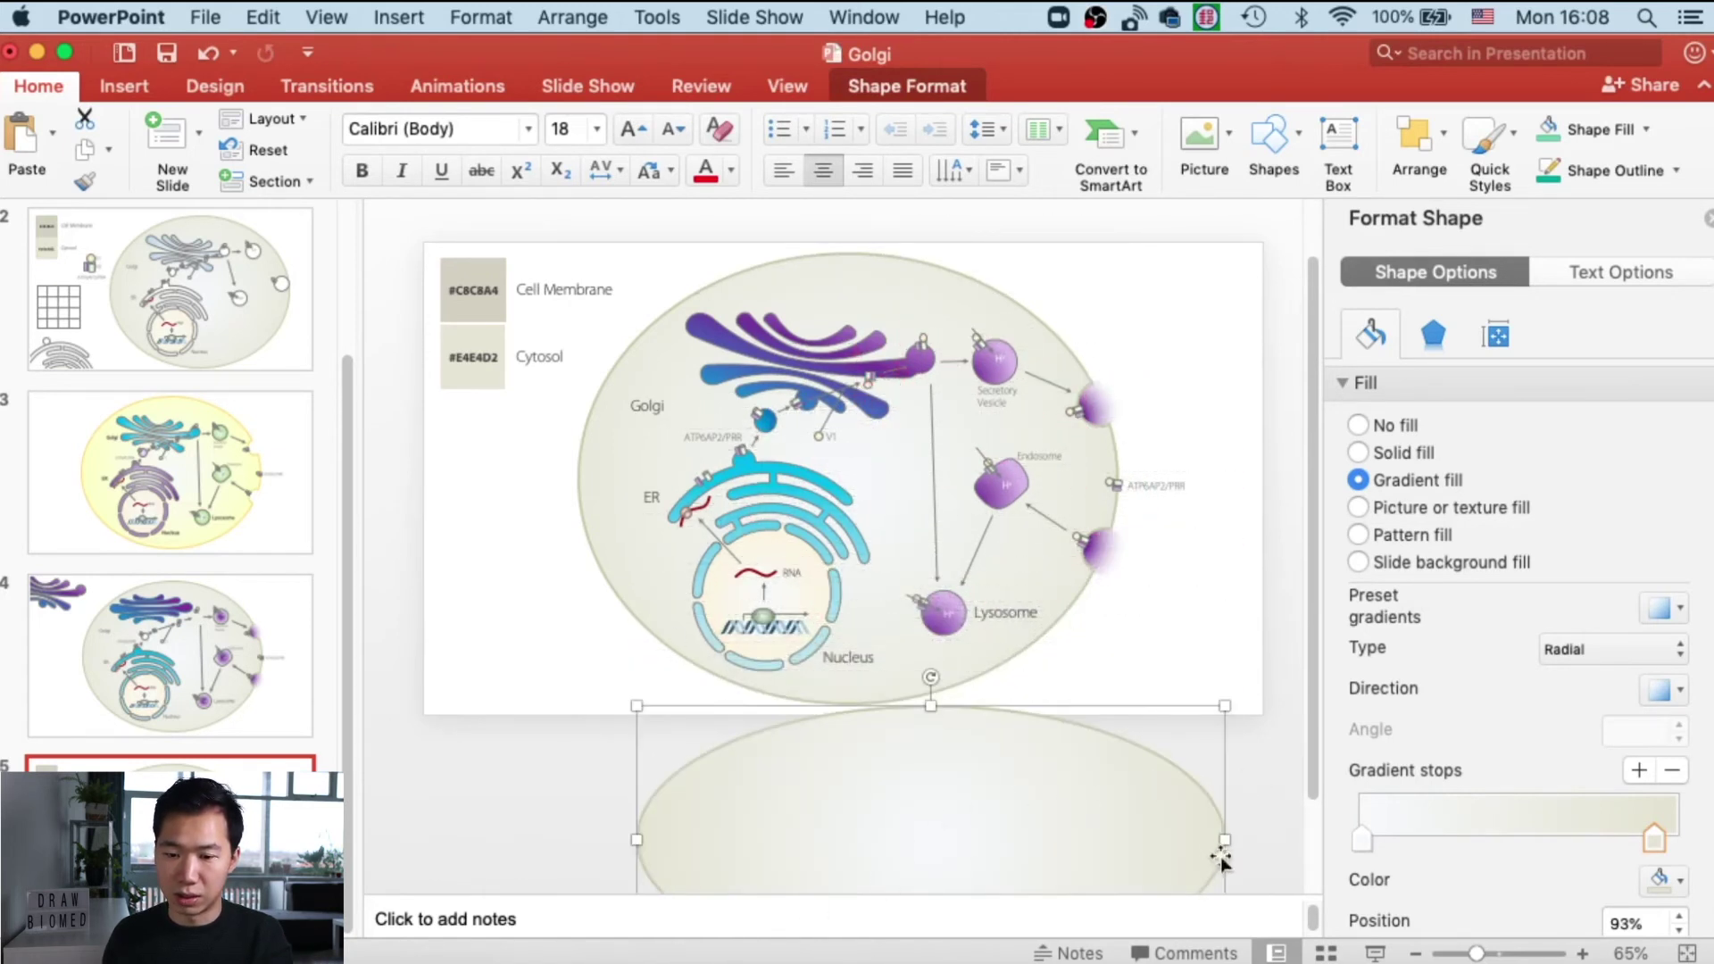
{"action": "left_click_drag", "start_coordinate": [1224, 840], "coordinate": [1028, 841]}
{"action": "left_click_drag", "start_coordinate": [879, 803], "coordinate": [1035, 794]}
{"action": "scroll", "coordinate": [1209, 699], "scroll_direction": "up", "scroll_amount": 5}
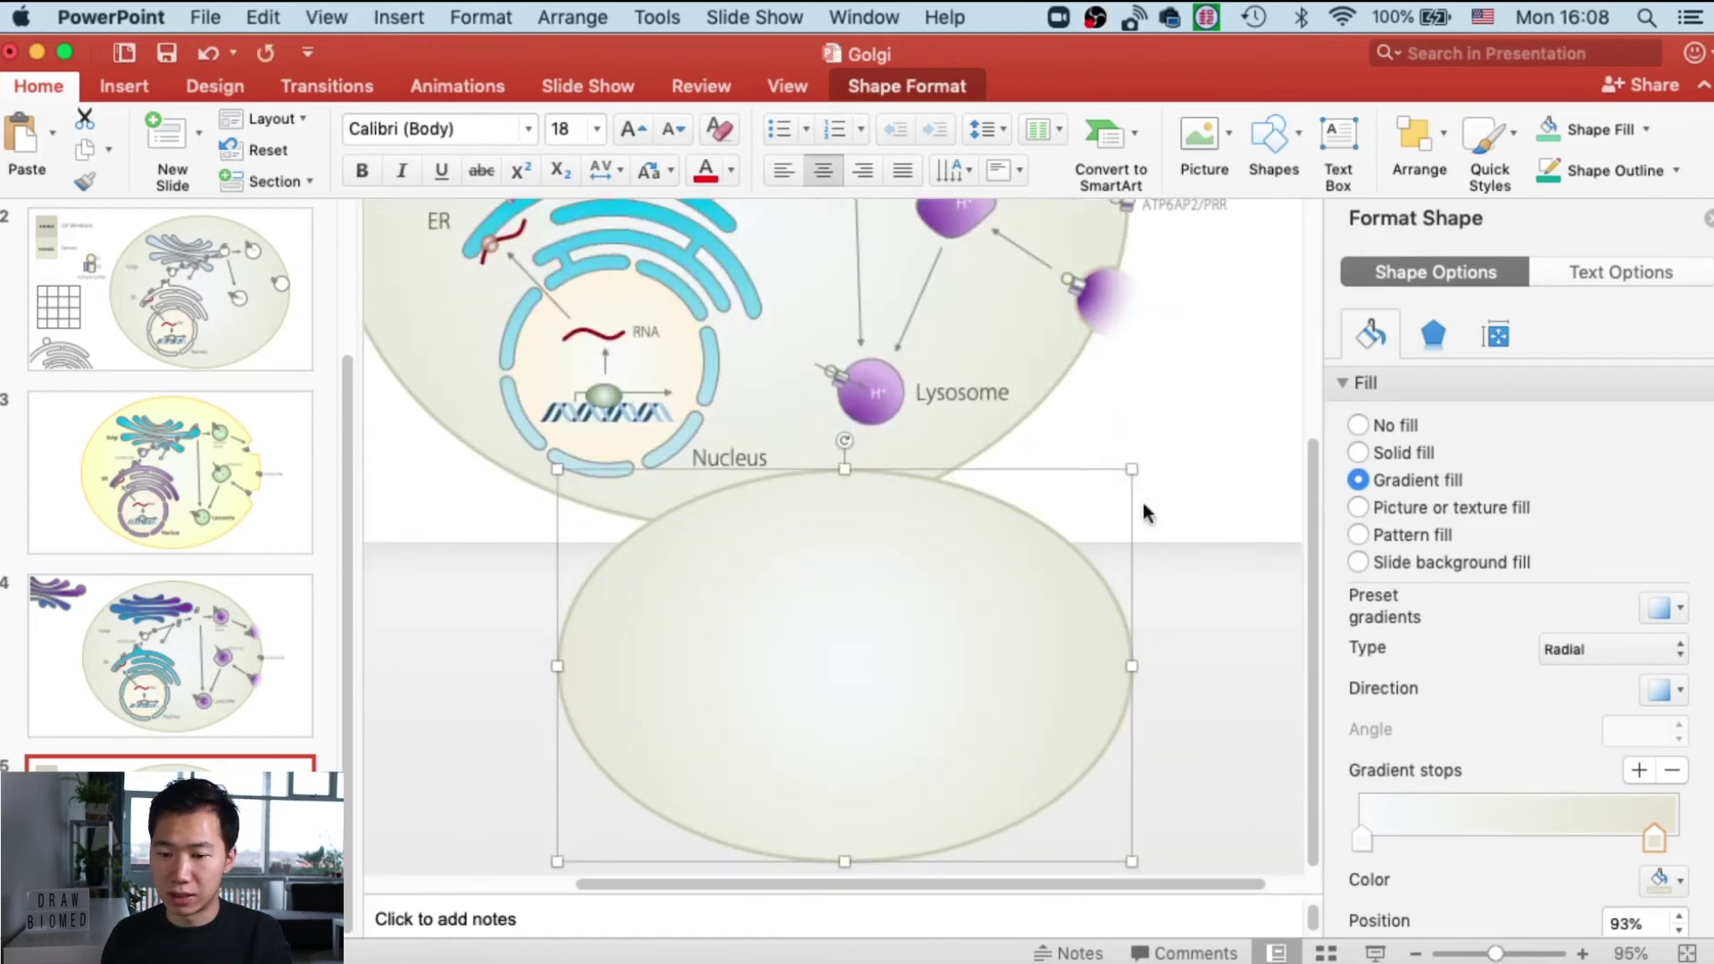
{"action": "left_click_drag", "start_coordinate": [1044, 727], "coordinate": [1083, 726]}
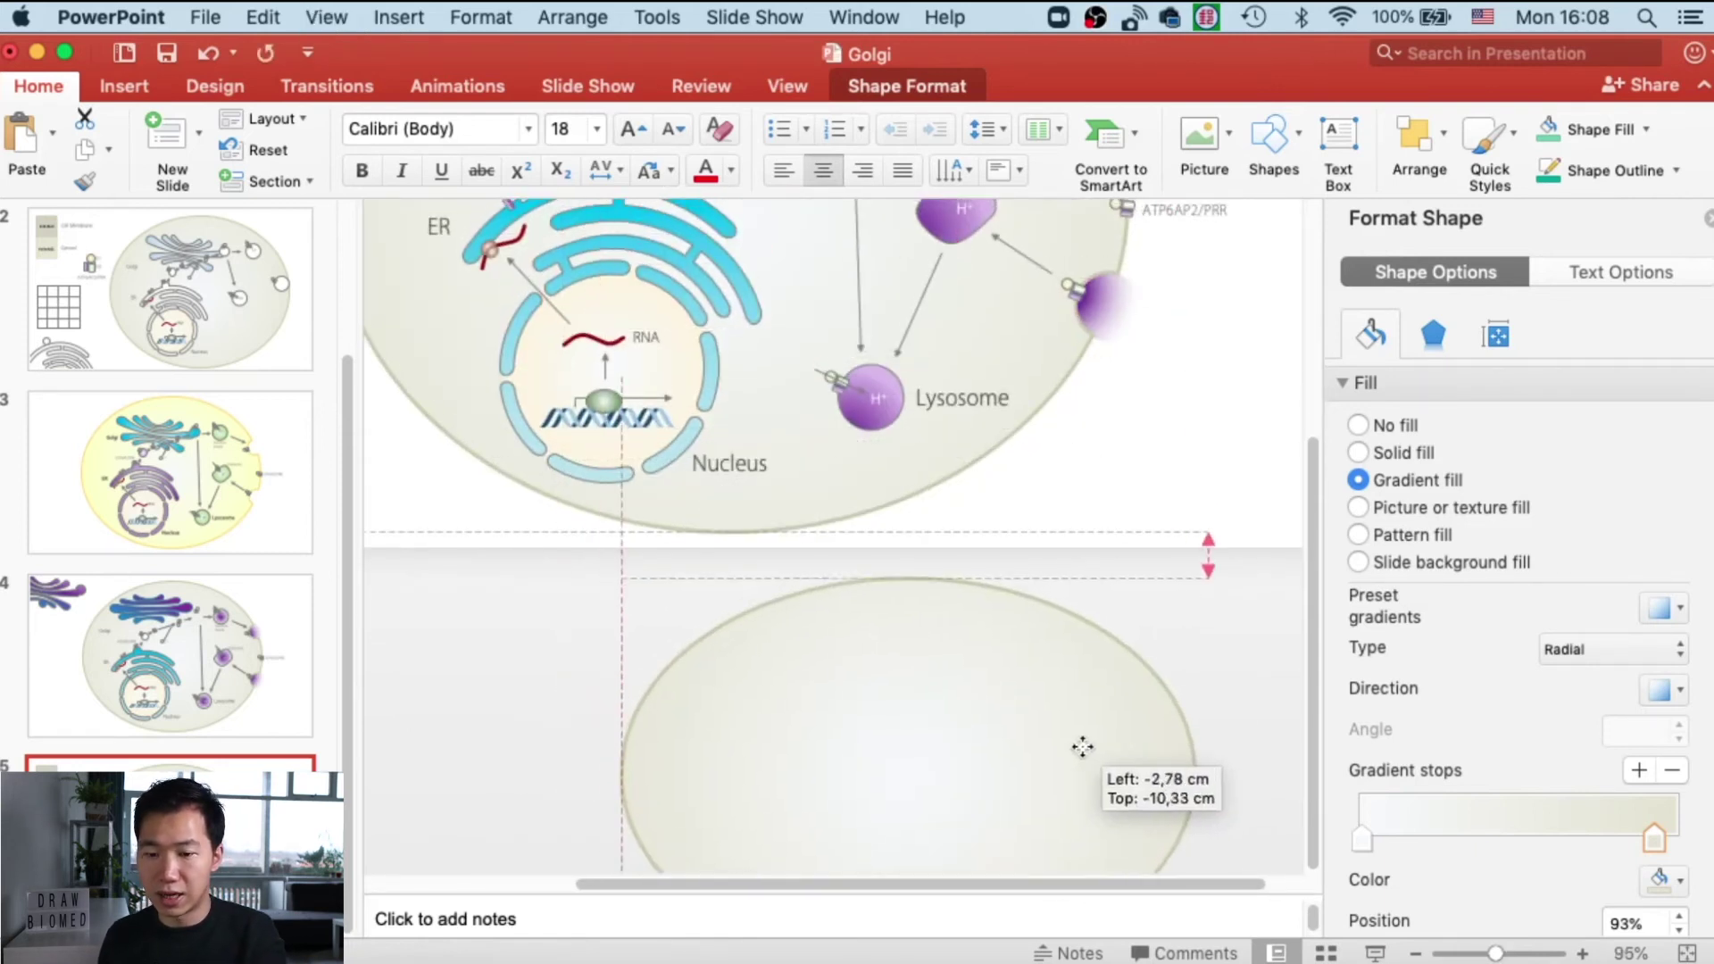
{"action": "left_click_drag", "start_coordinate": [1107, 303], "coordinate": [1198, 353]}
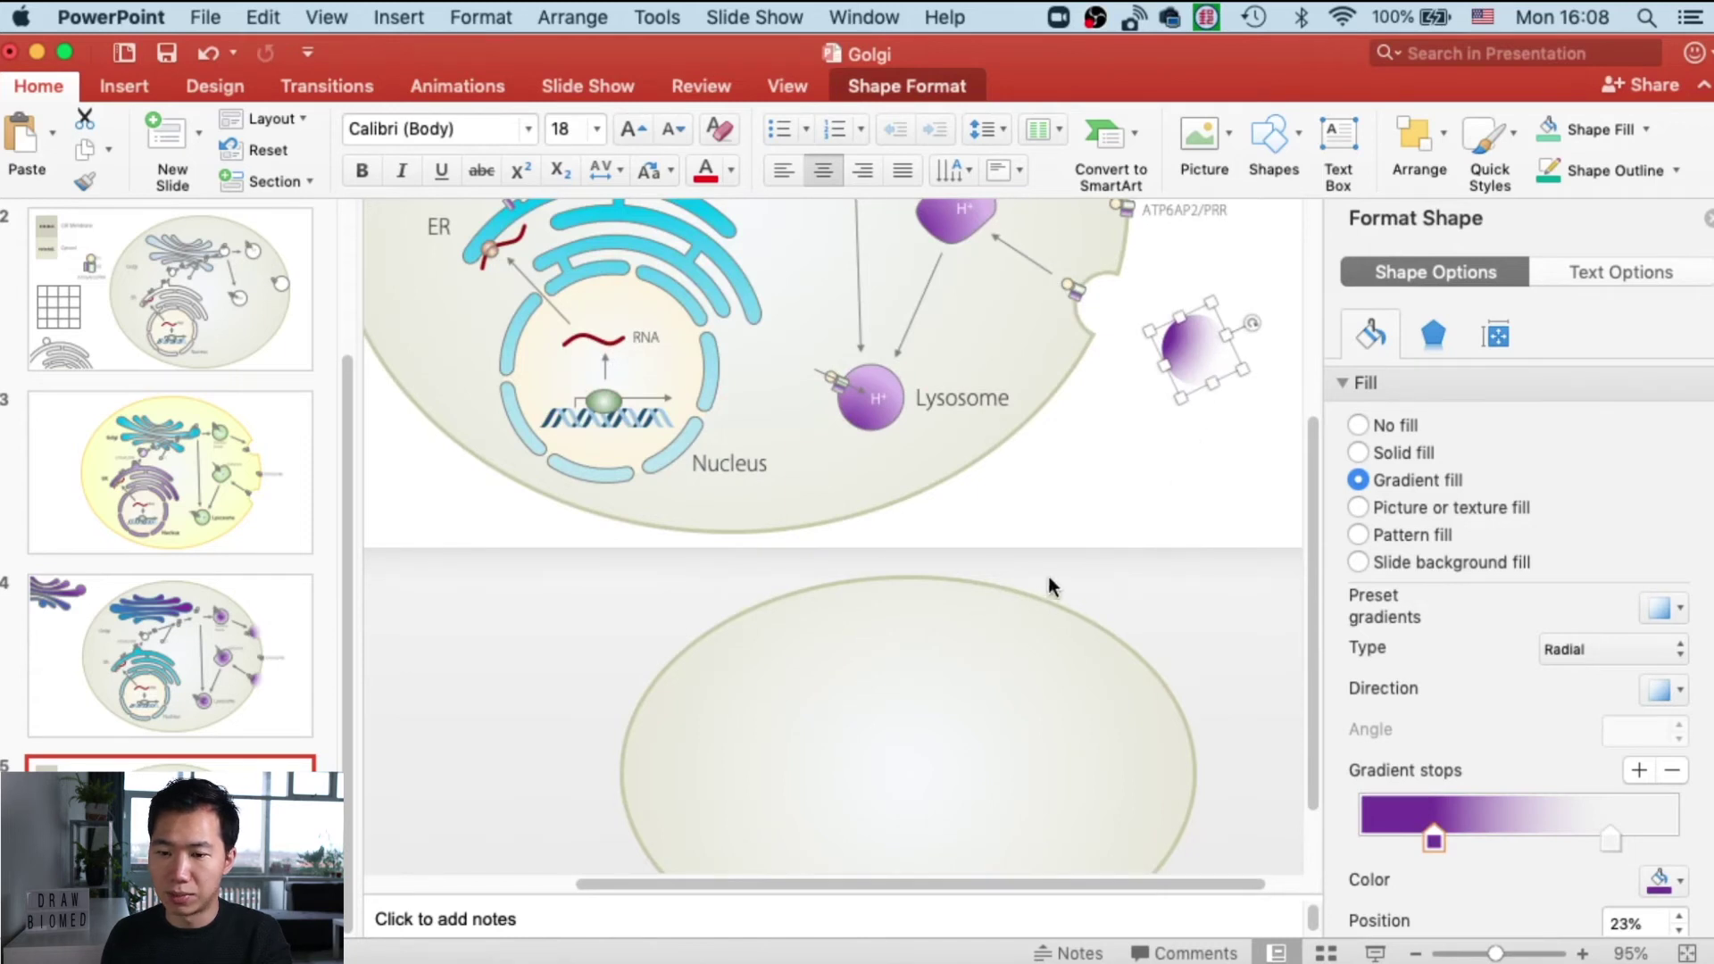
- Draw a small blue circle, about 1.7 cm across, onto the large oval's top edge
{"action": "left_click", "coordinate": [1272, 136]}
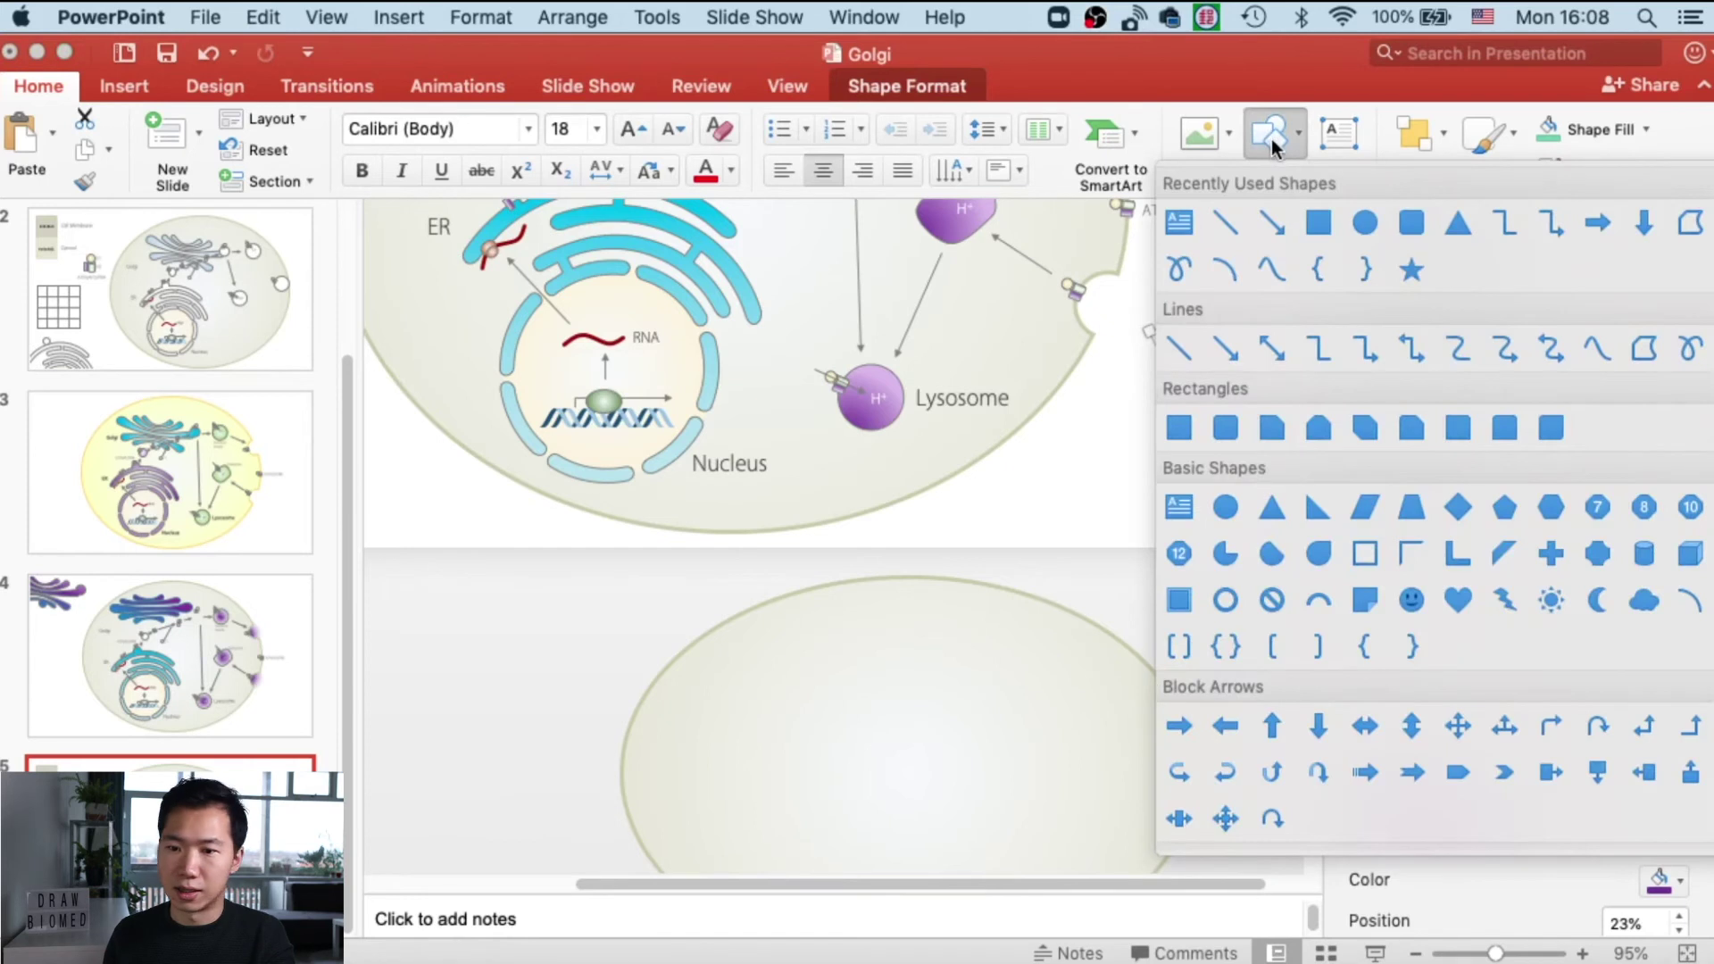
{"action": "left_click", "coordinate": [1368, 223]}
{"action": "left_click_drag", "start_coordinate": [1028, 543], "coordinate": [1088, 607]}
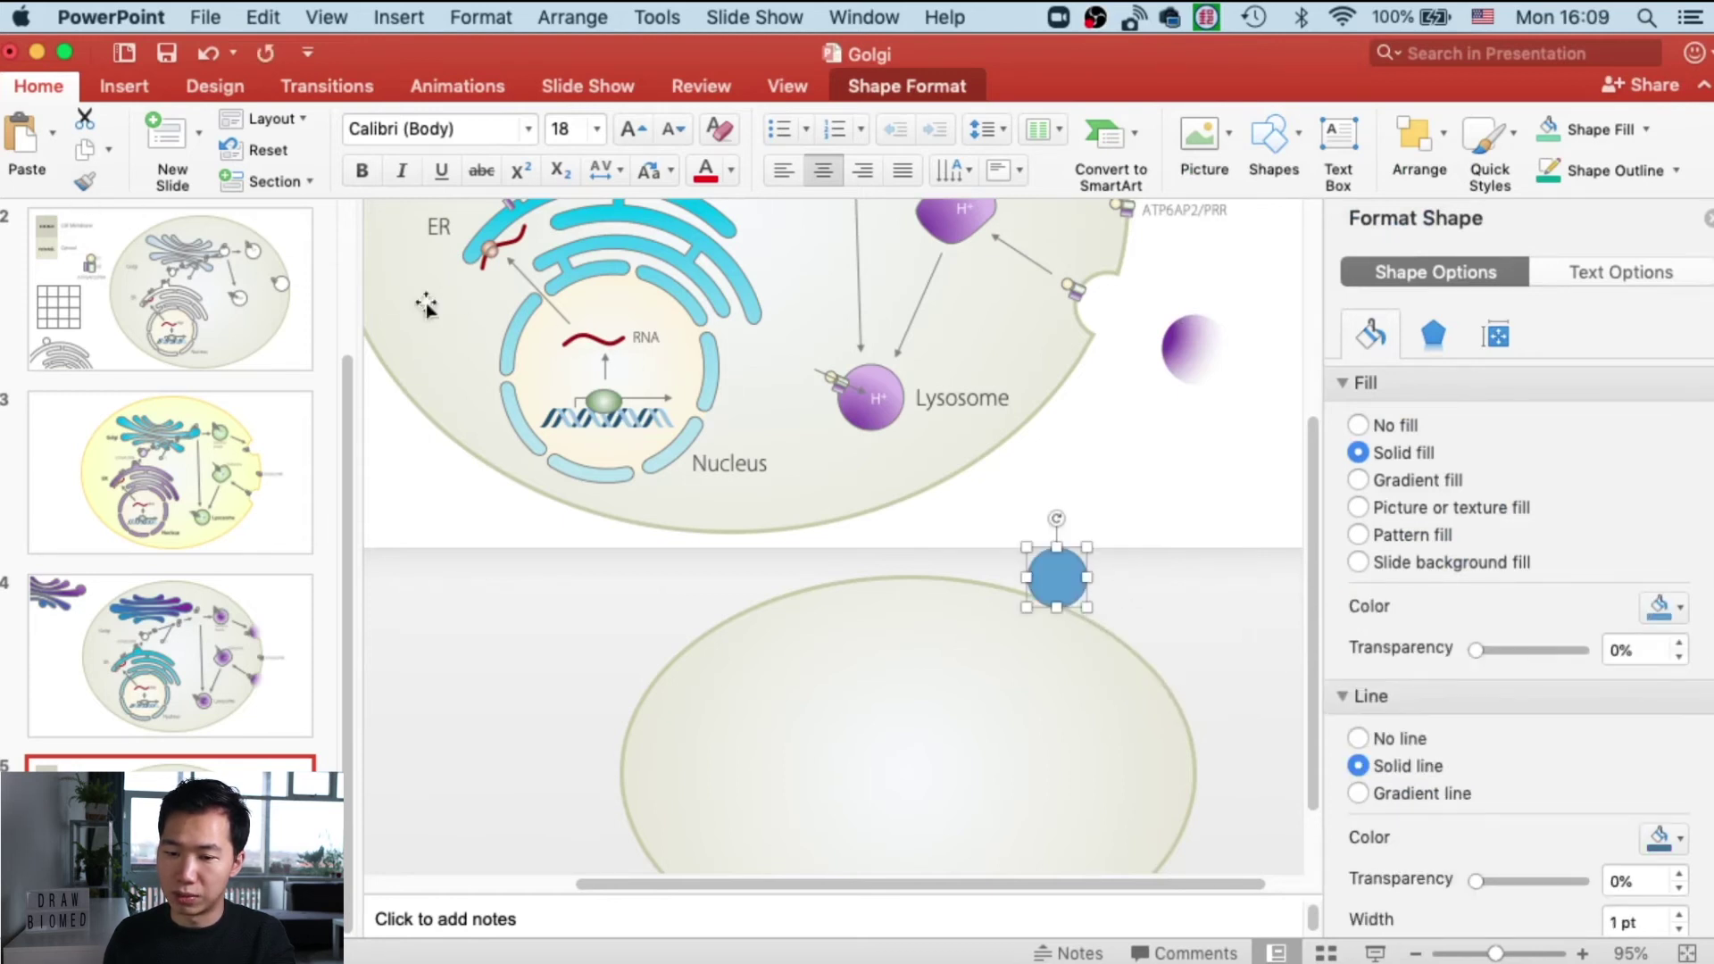
{"action": "left_click", "coordinate": [1146, 514]}
{"action": "left_click_drag", "start_coordinate": [1057, 584], "coordinate": [1051, 607]}
- Select the large oval then the blue circle and apply Merge Shapes > Subtract
{"action": "left_click", "coordinate": [1104, 740], "text": "shift"}
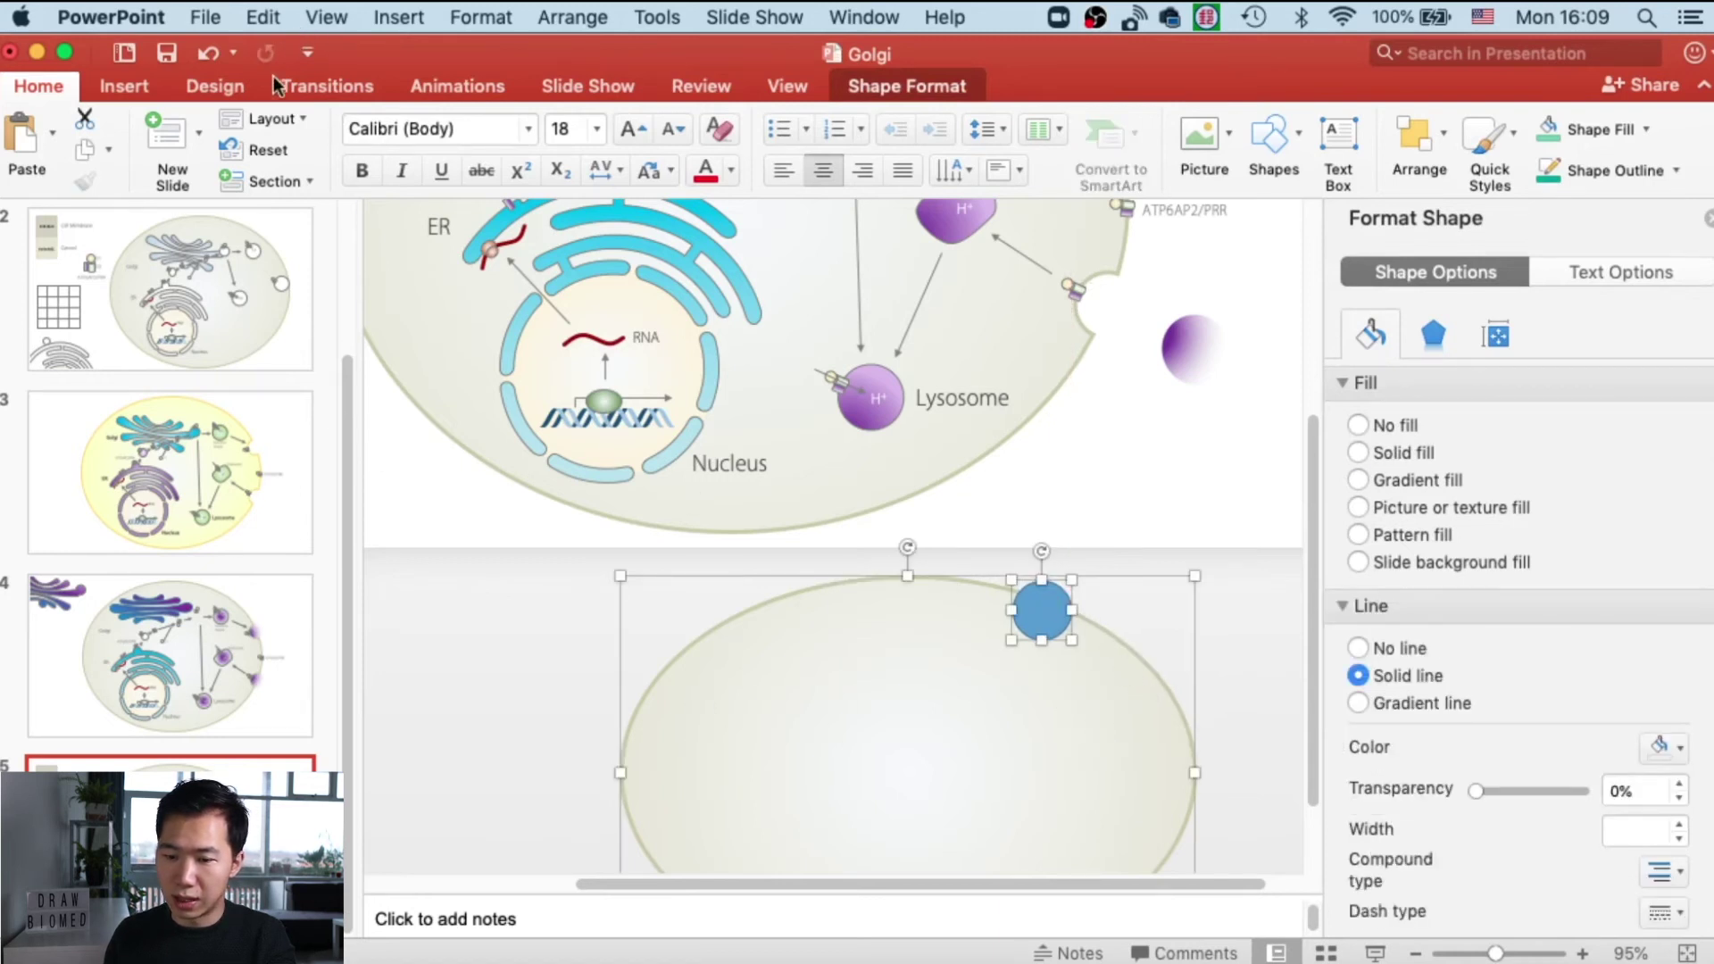
{"action": "left_click", "coordinate": [910, 92]}
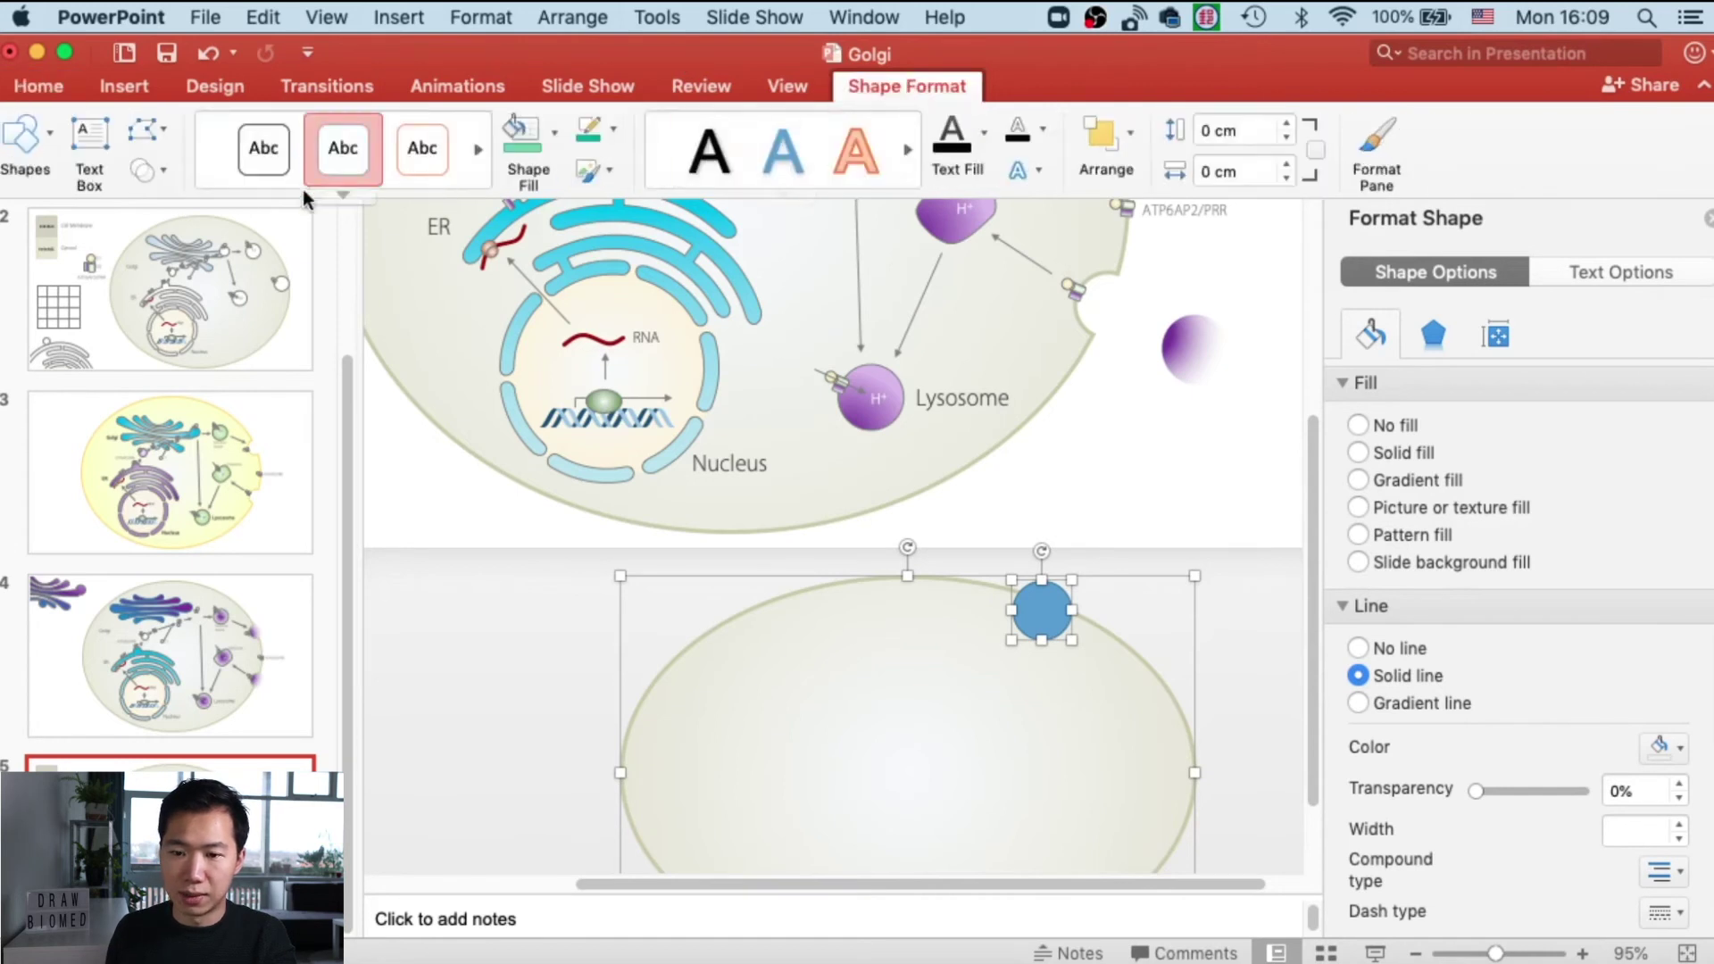
{"action": "left_click", "coordinate": [159, 172]}
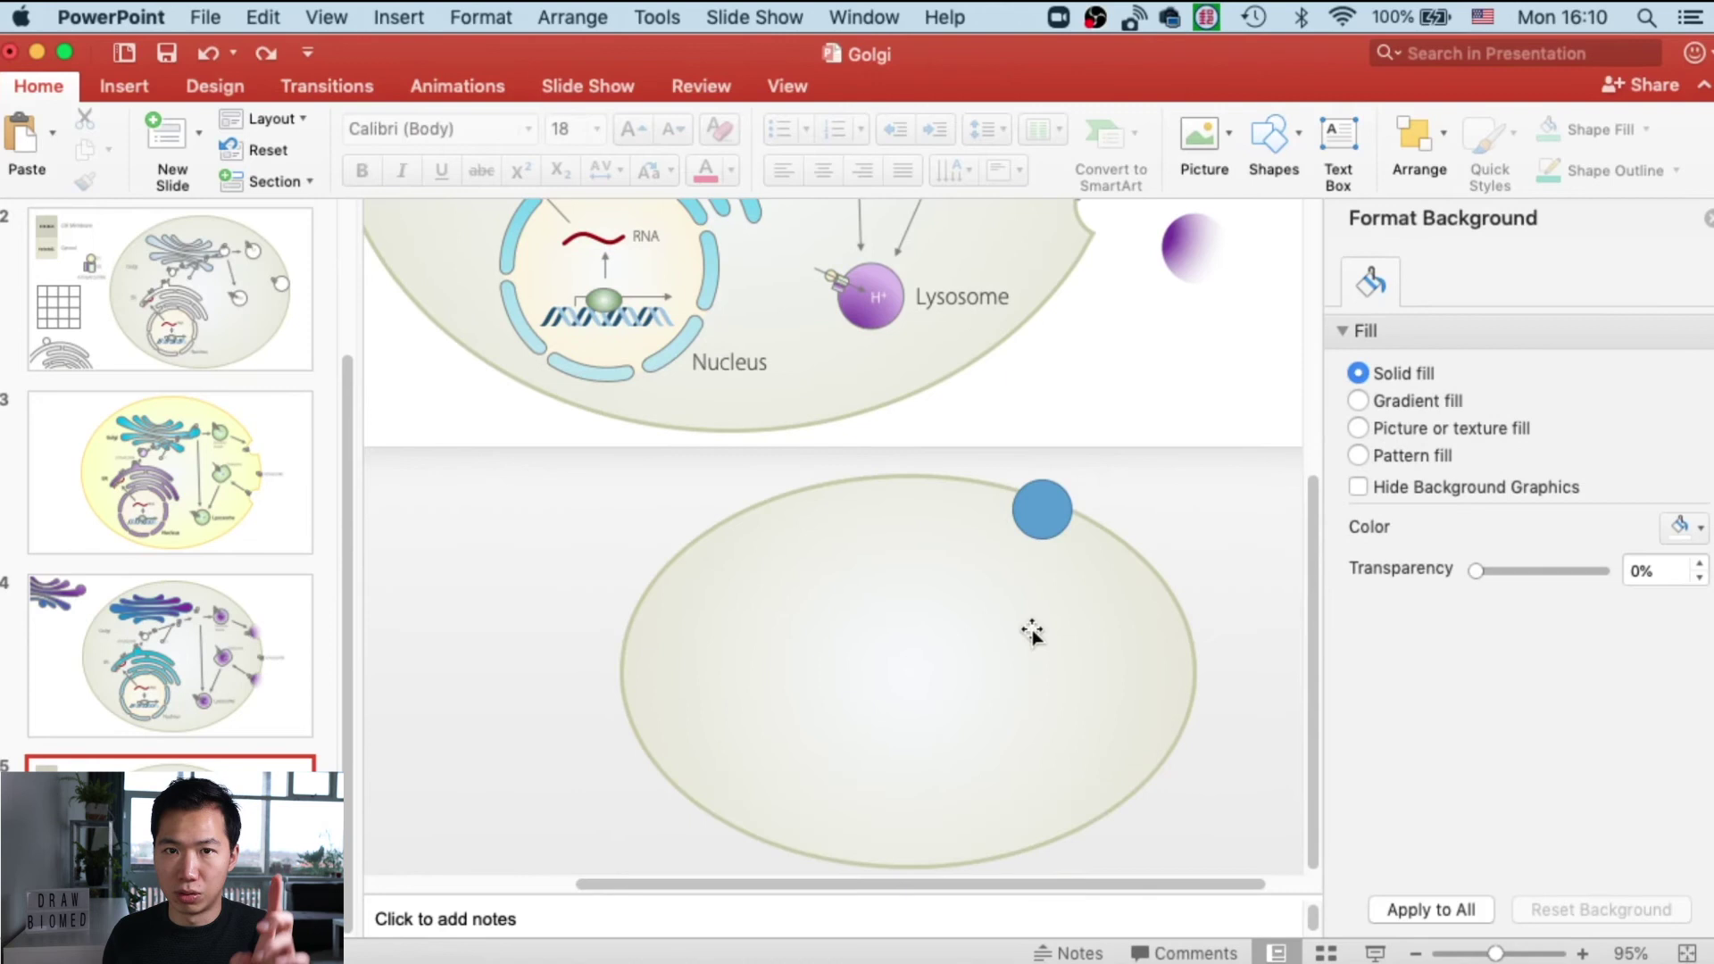
{"action": "left_click", "coordinate": [1026, 634]}
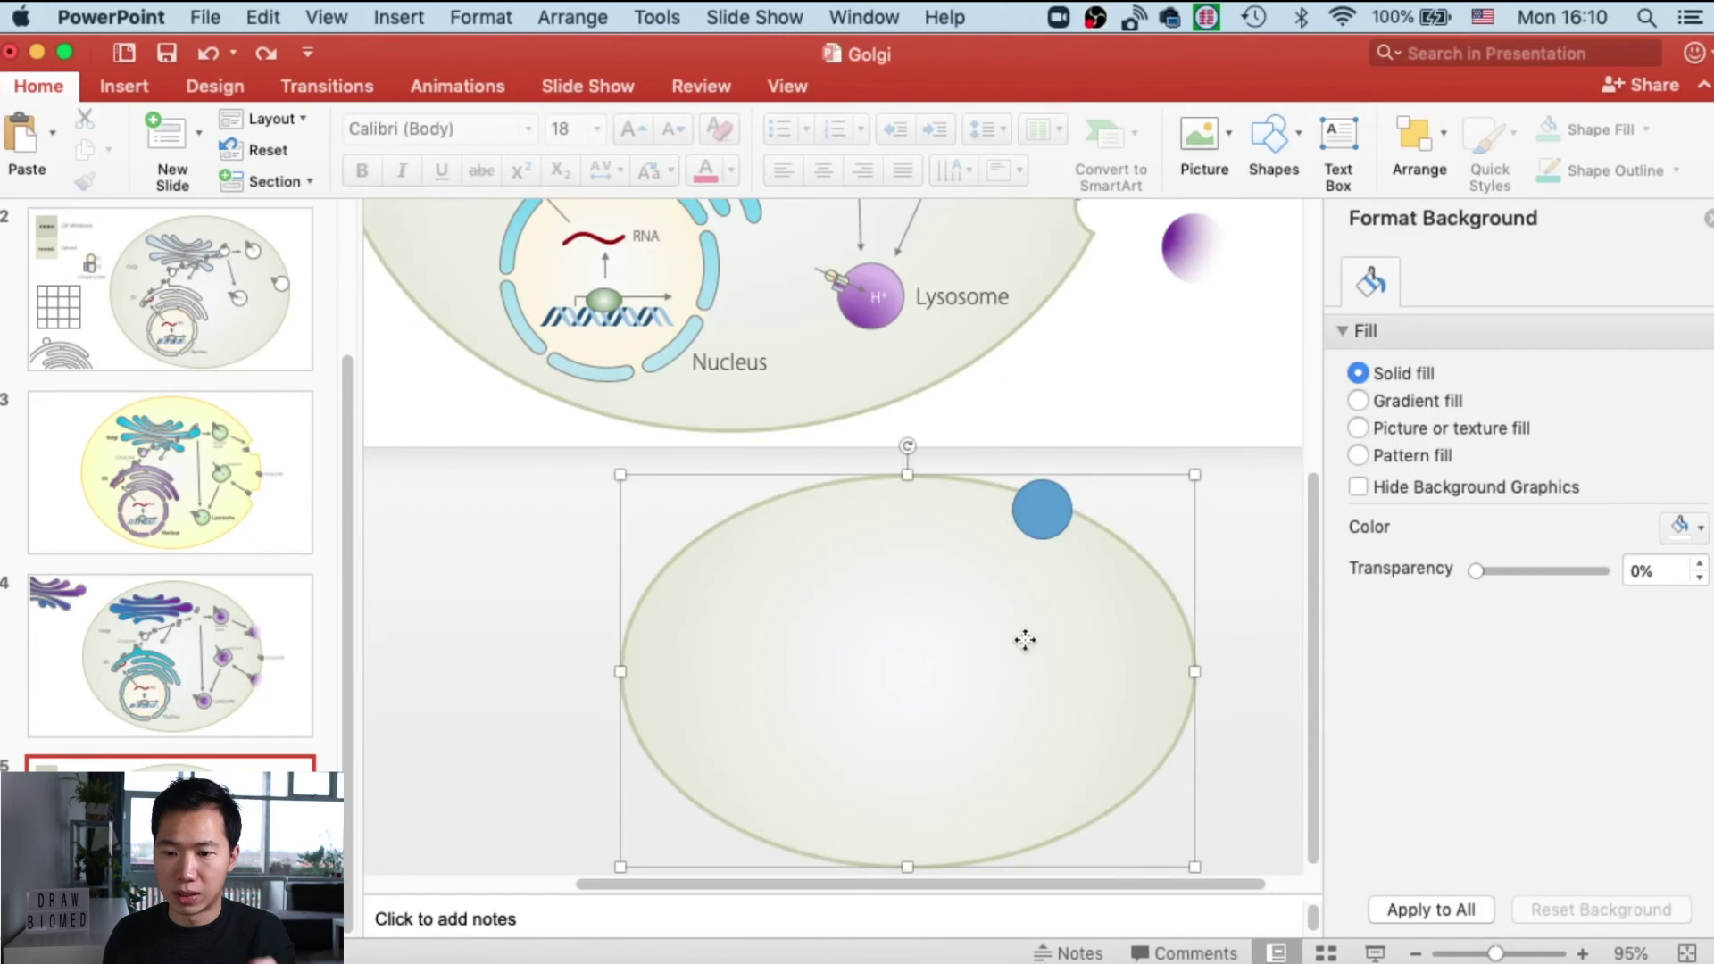
{"action": "left_click", "coordinate": [1046, 516], "text": "shift"}
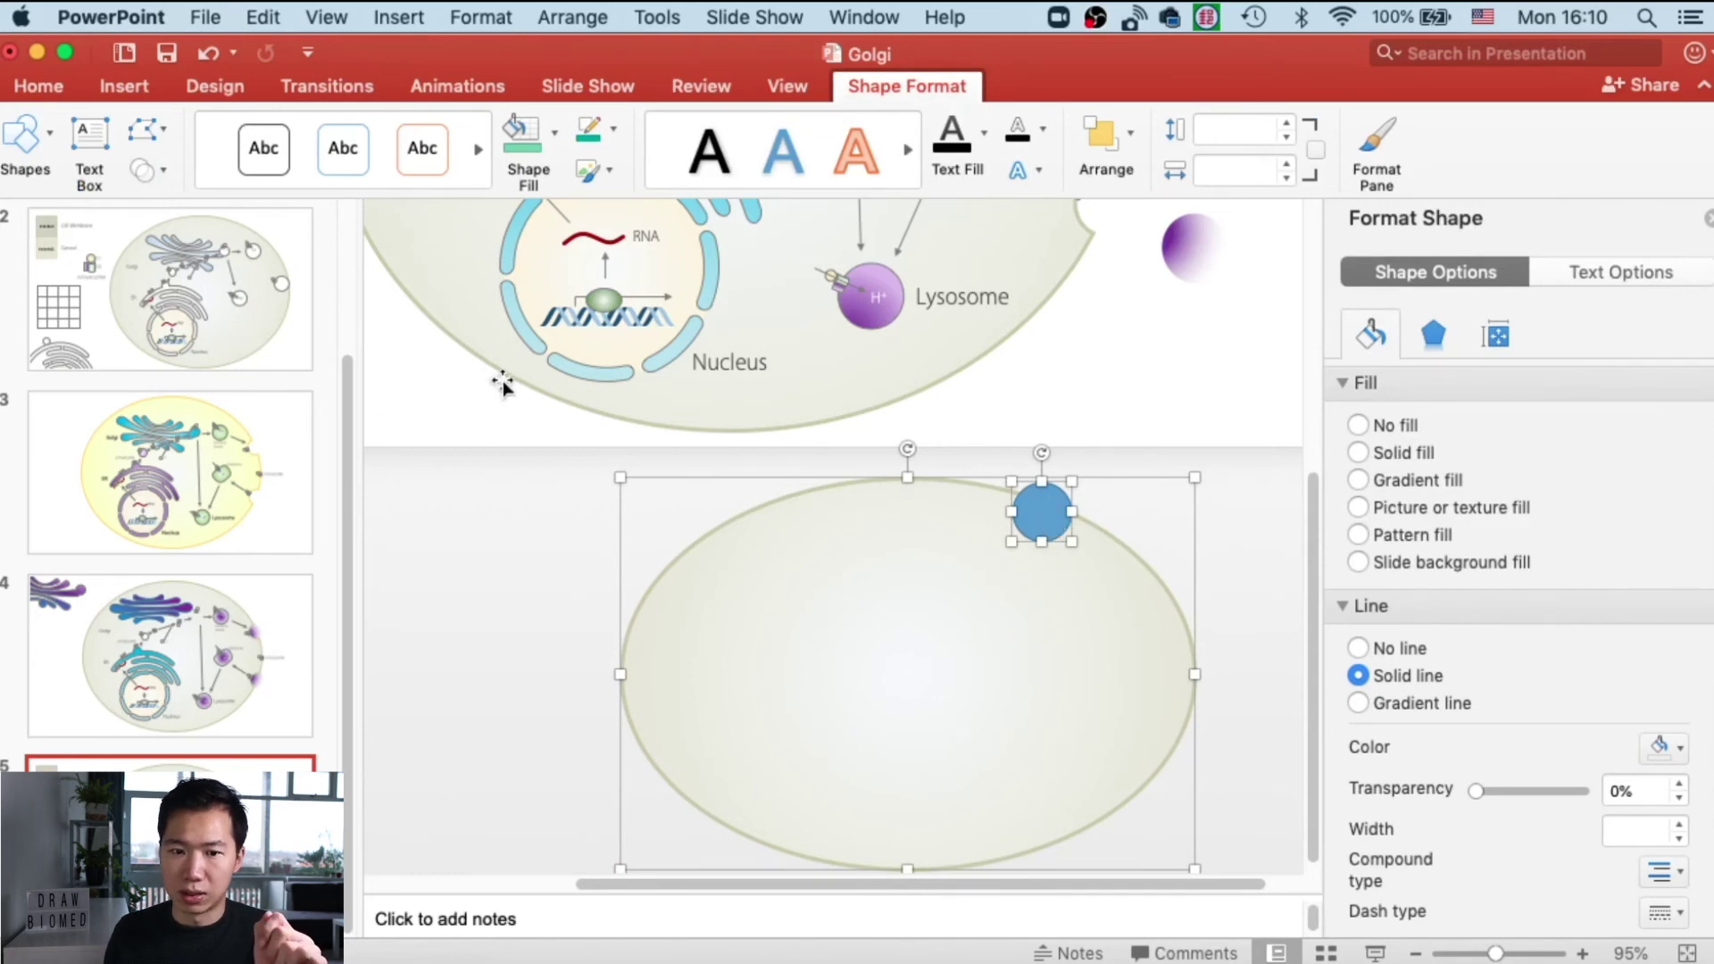
{"action": "left_click", "coordinate": [150, 170]}
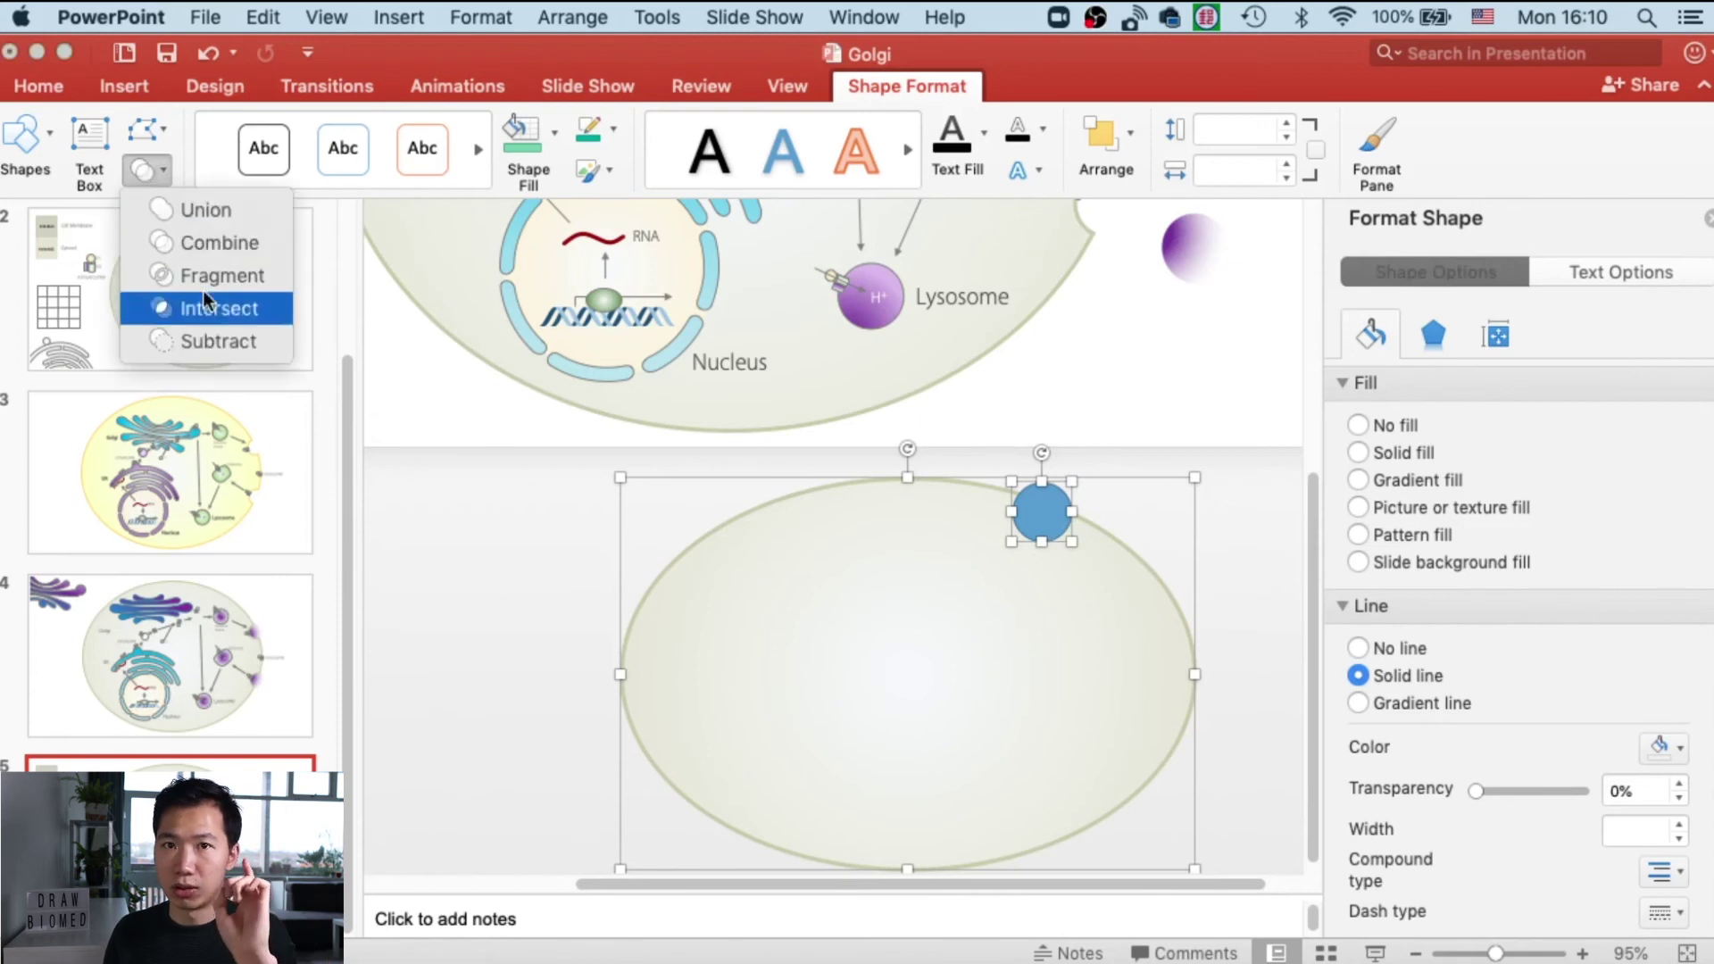
{"action": "left_click", "coordinate": [211, 349]}
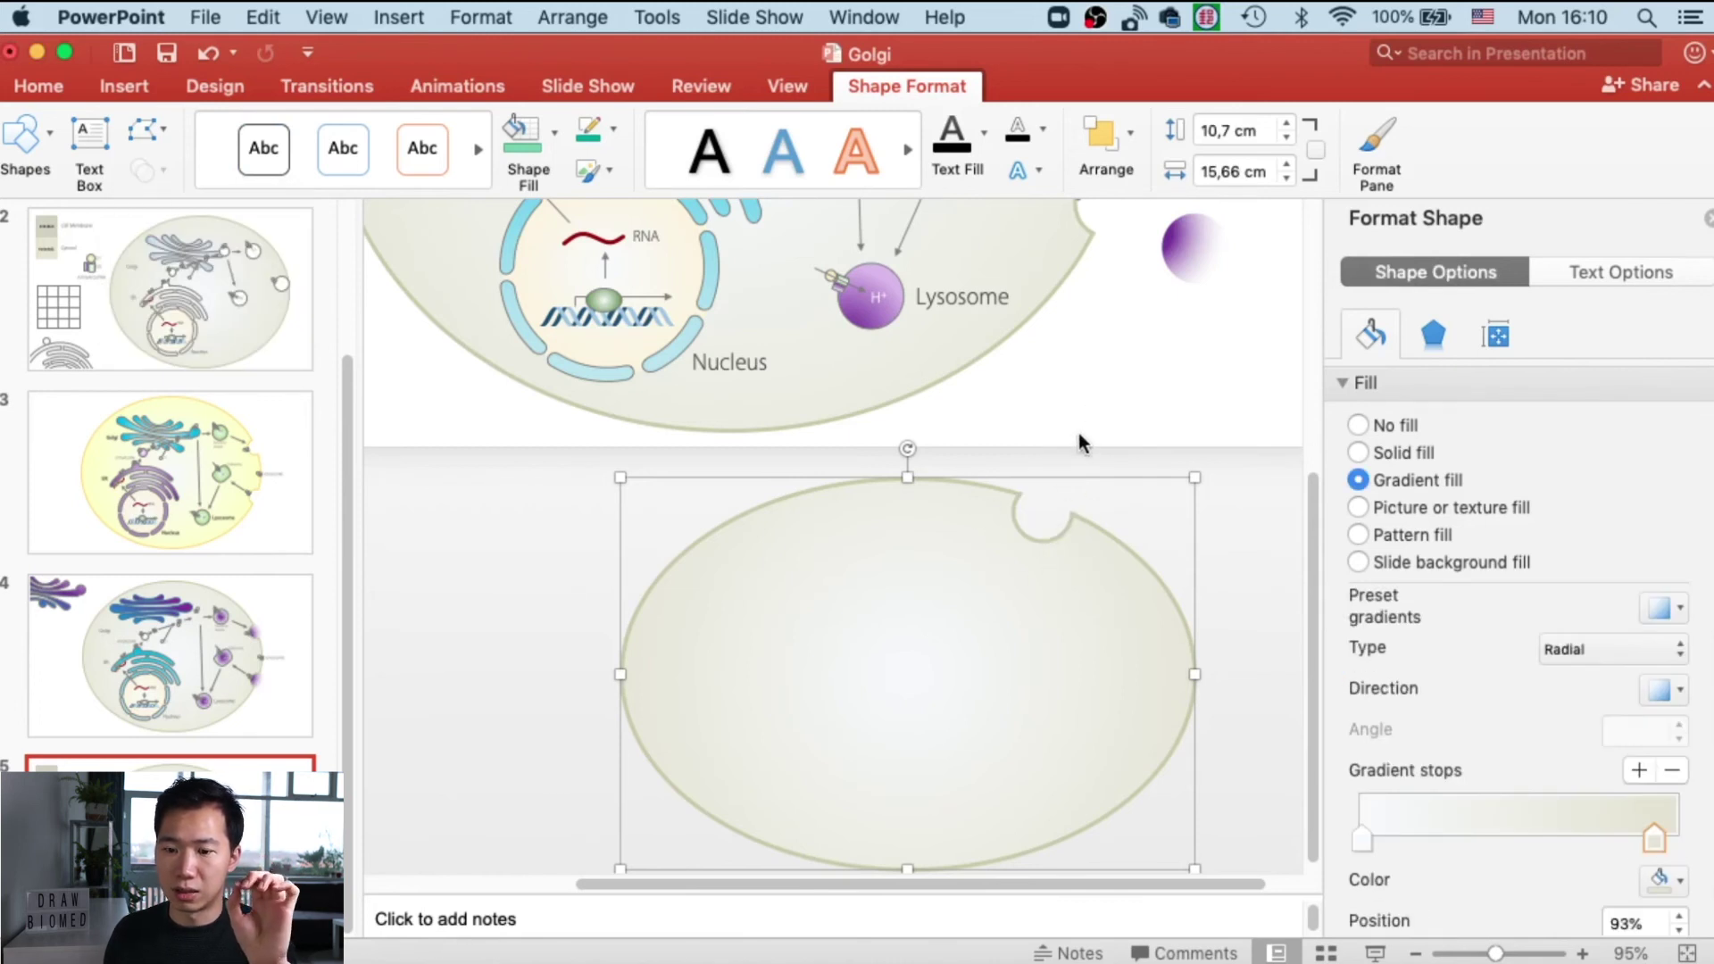
- Undo the subtraction, reselect the oval then the circle, and Subtract again
{"action": "key", "text": "cmd+z"}
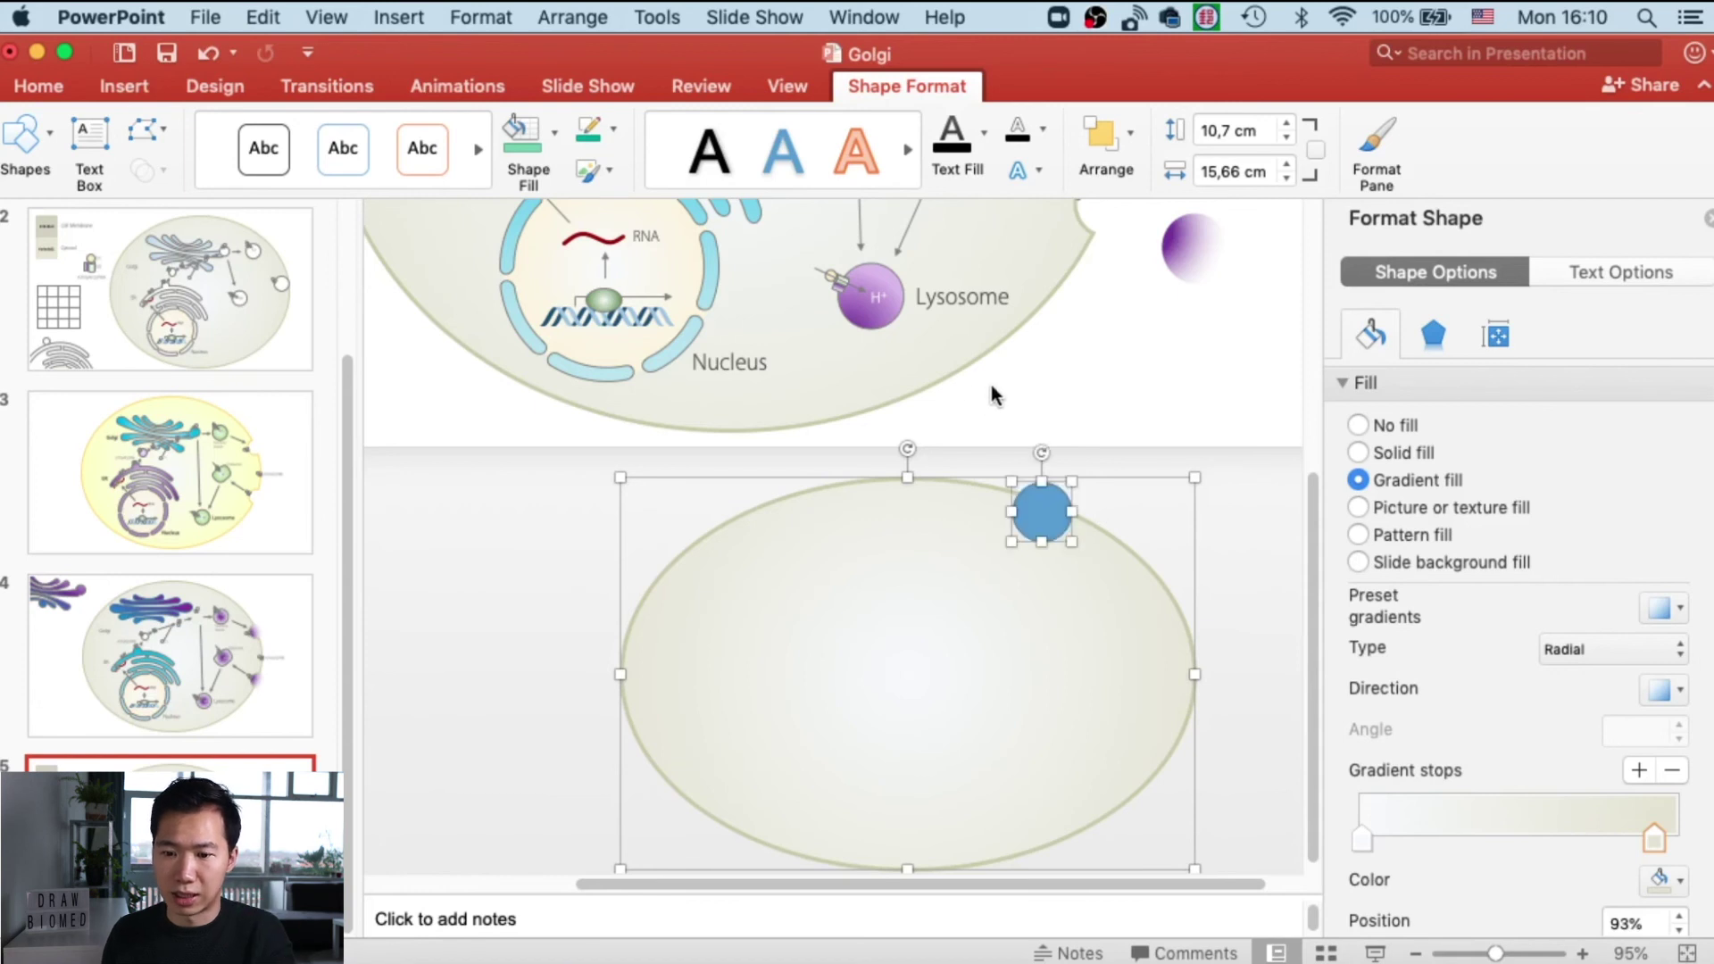
{"action": "left_click", "coordinate": [1067, 459]}
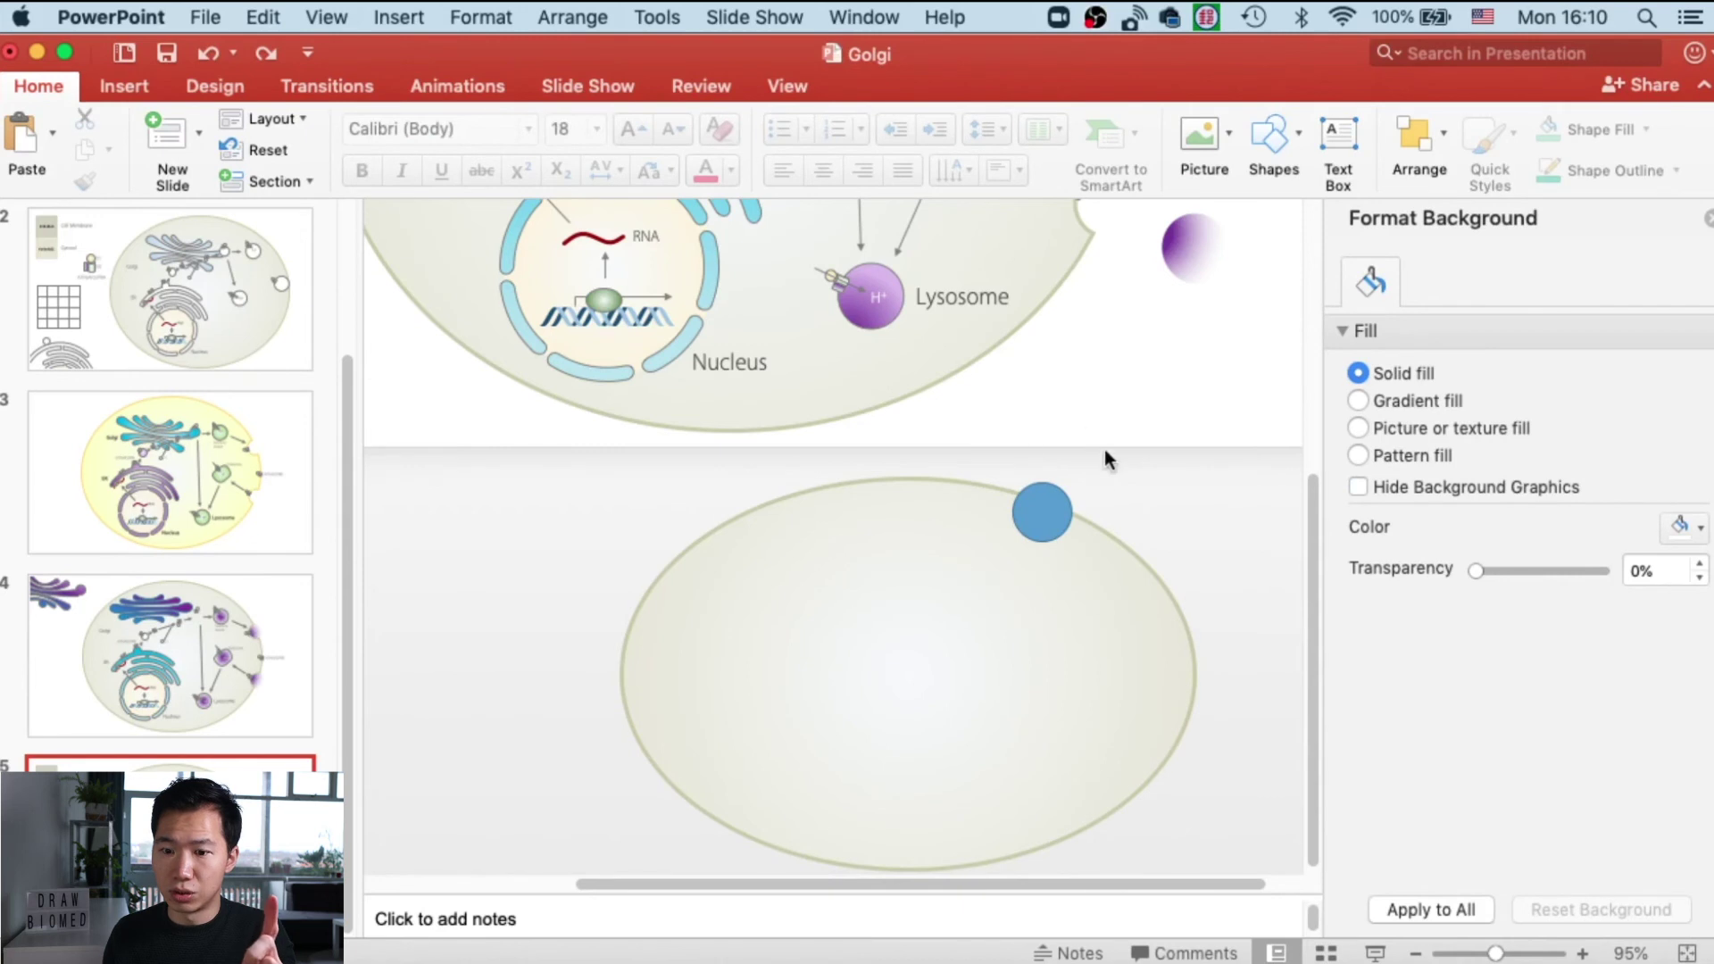
{"action": "left_click", "coordinate": [1116, 583]}
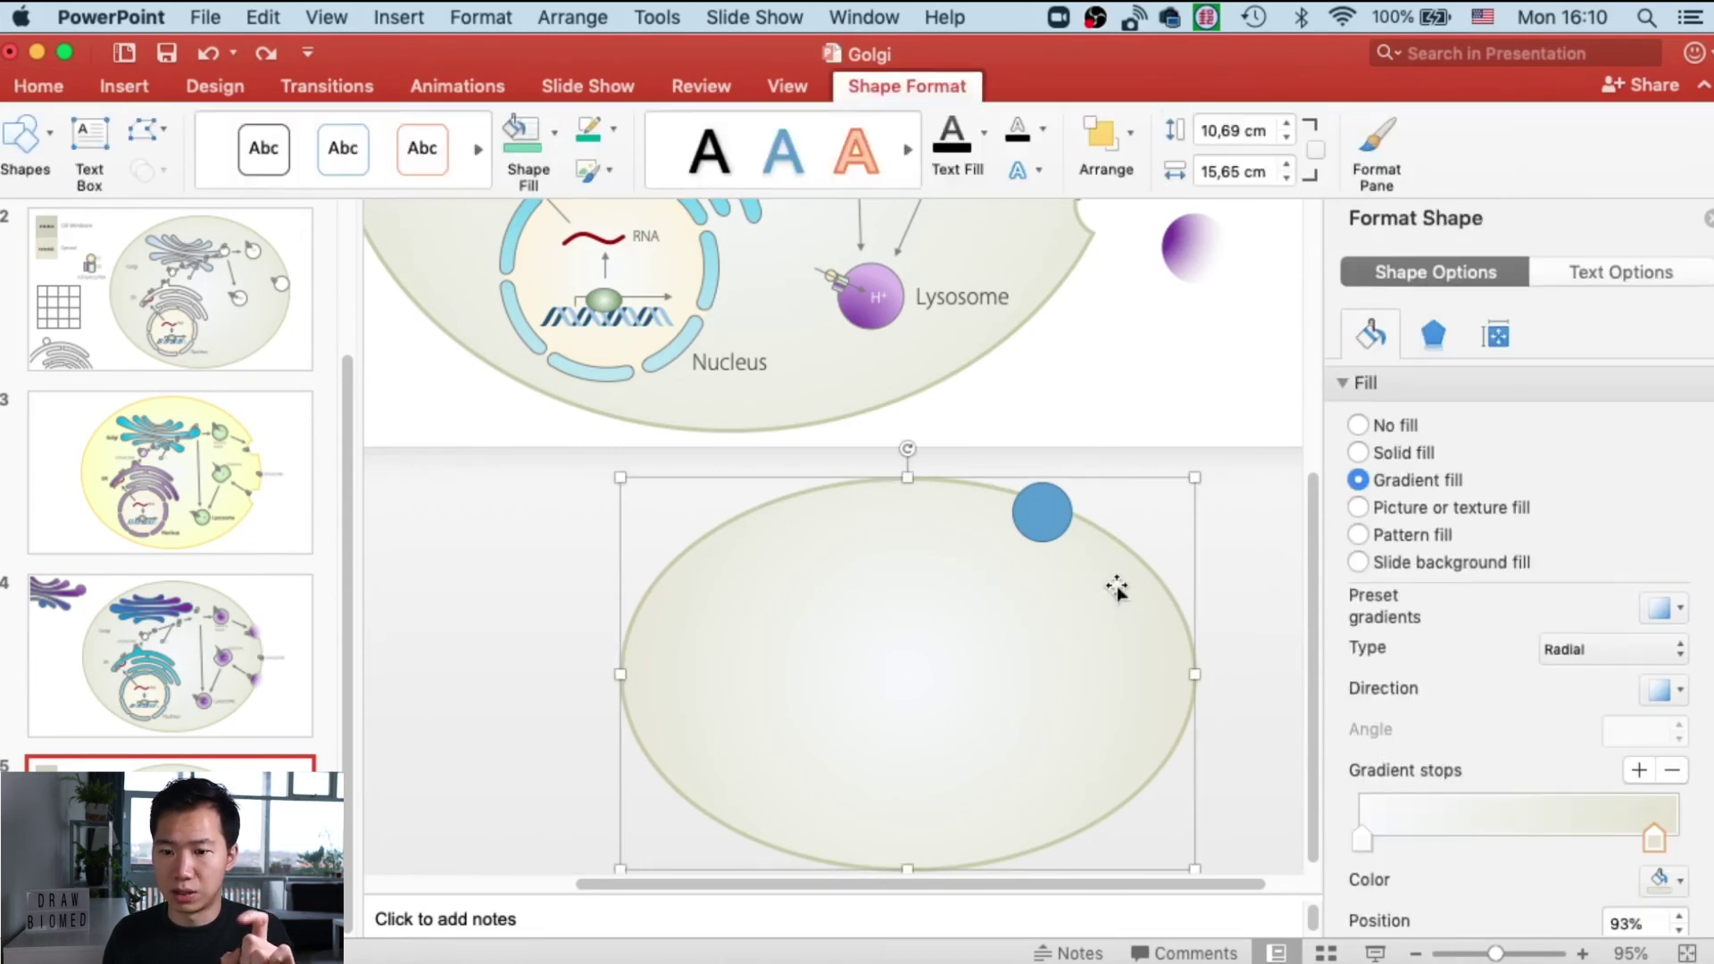
{"action": "left_click", "coordinate": [1050, 509], "text": "shift"}
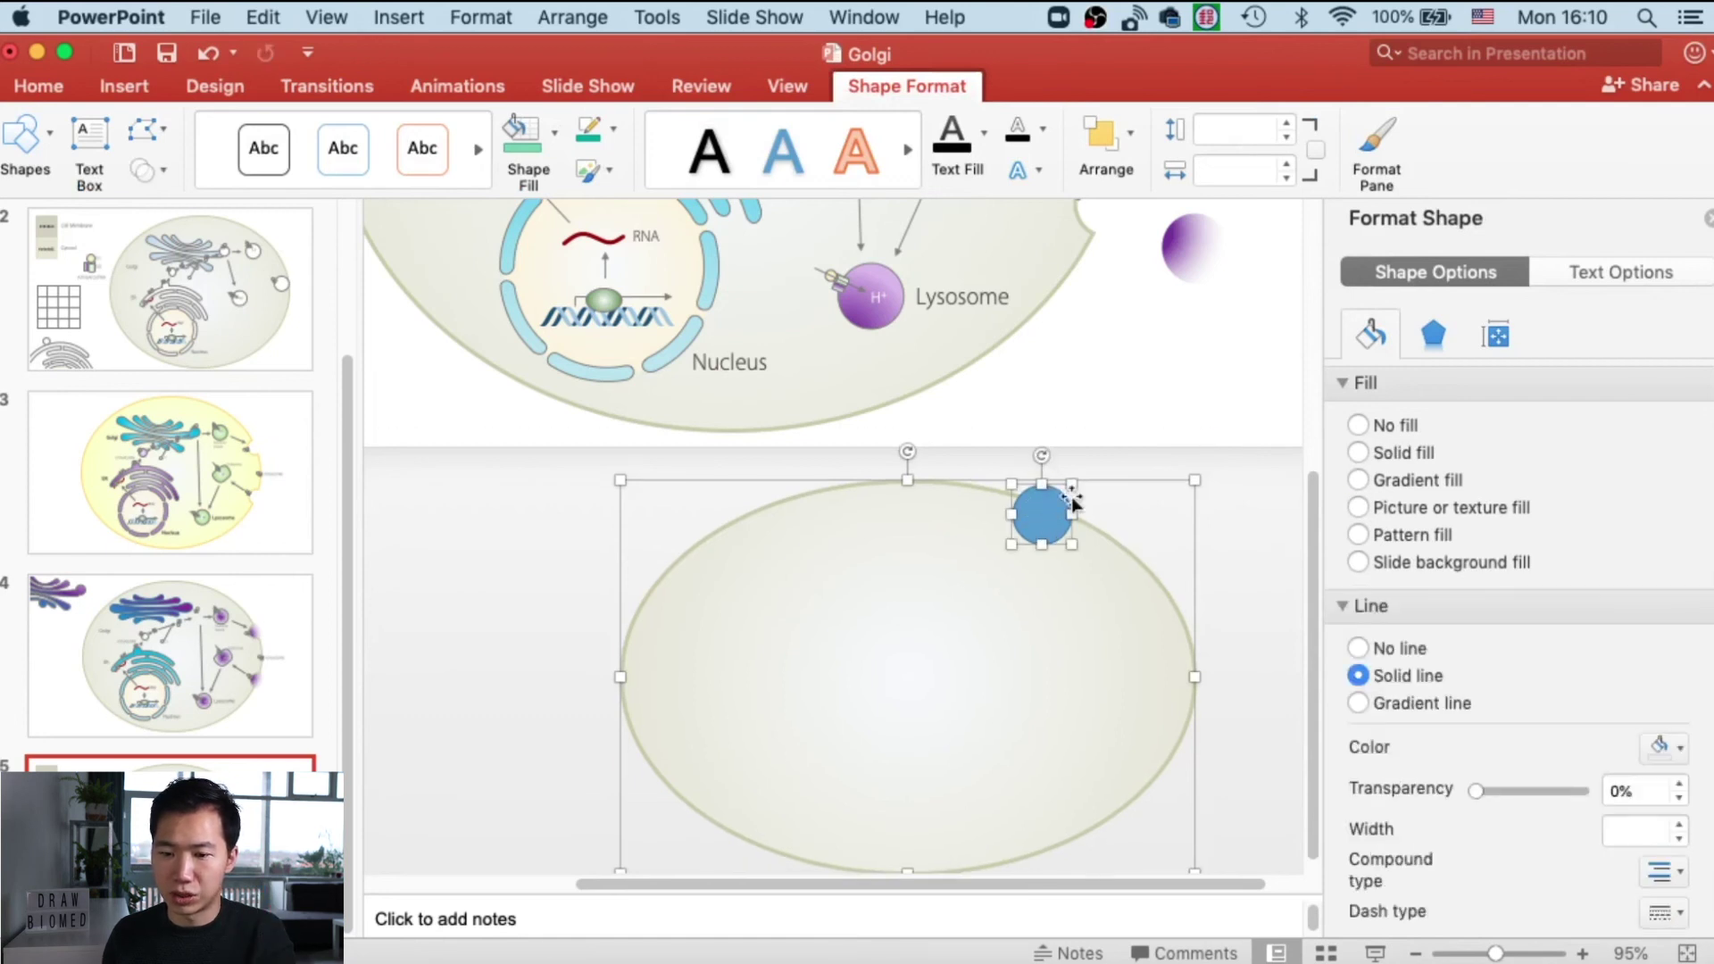
{"action": "left_click", "coordinate": [157, 171]}
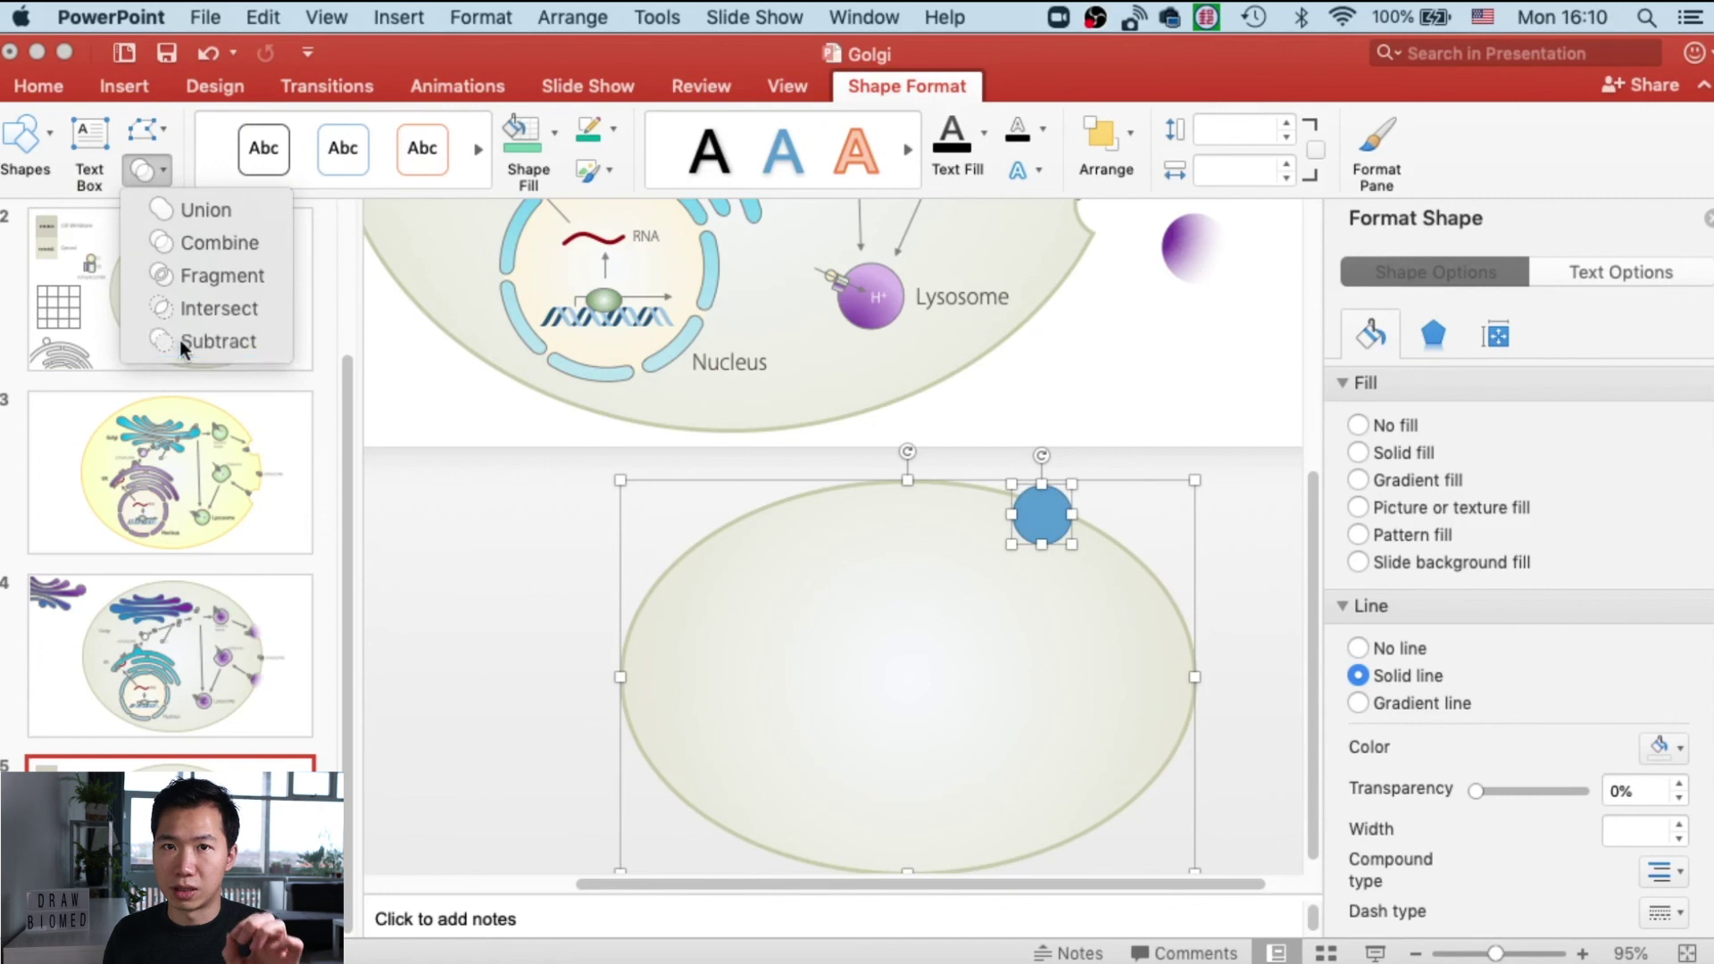
{"action": "left_click", "coordinate": [183, 343]}
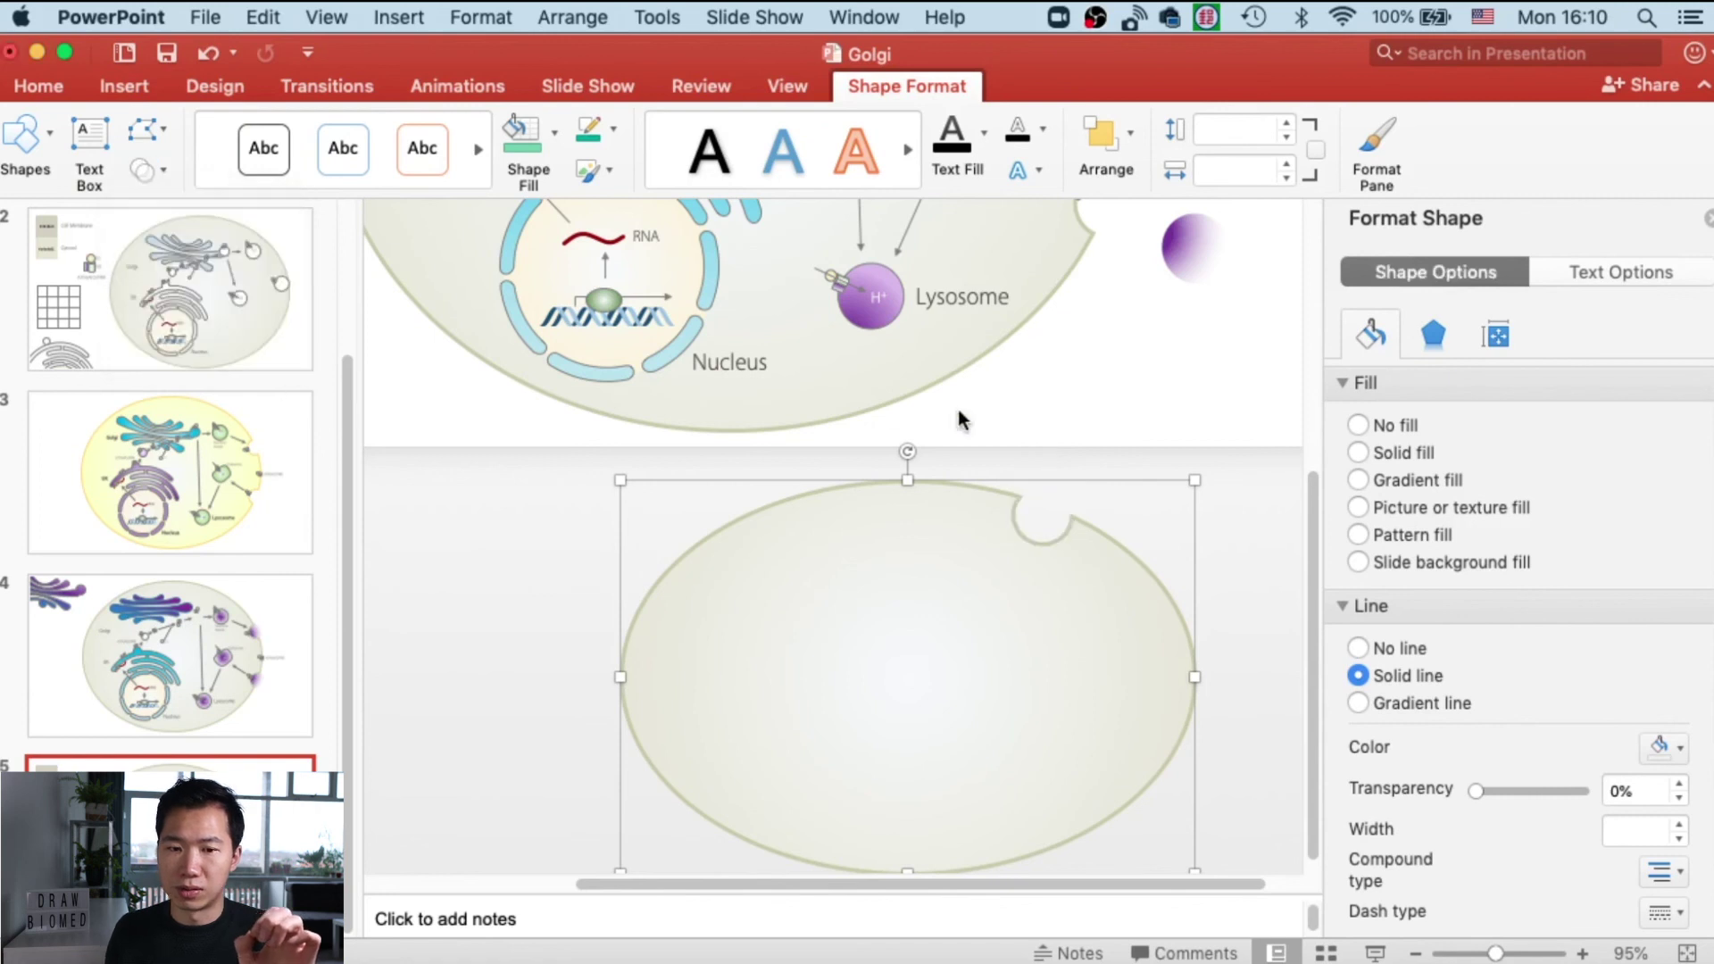
{"action": "left_click", "coordinate": [1188, 451]}
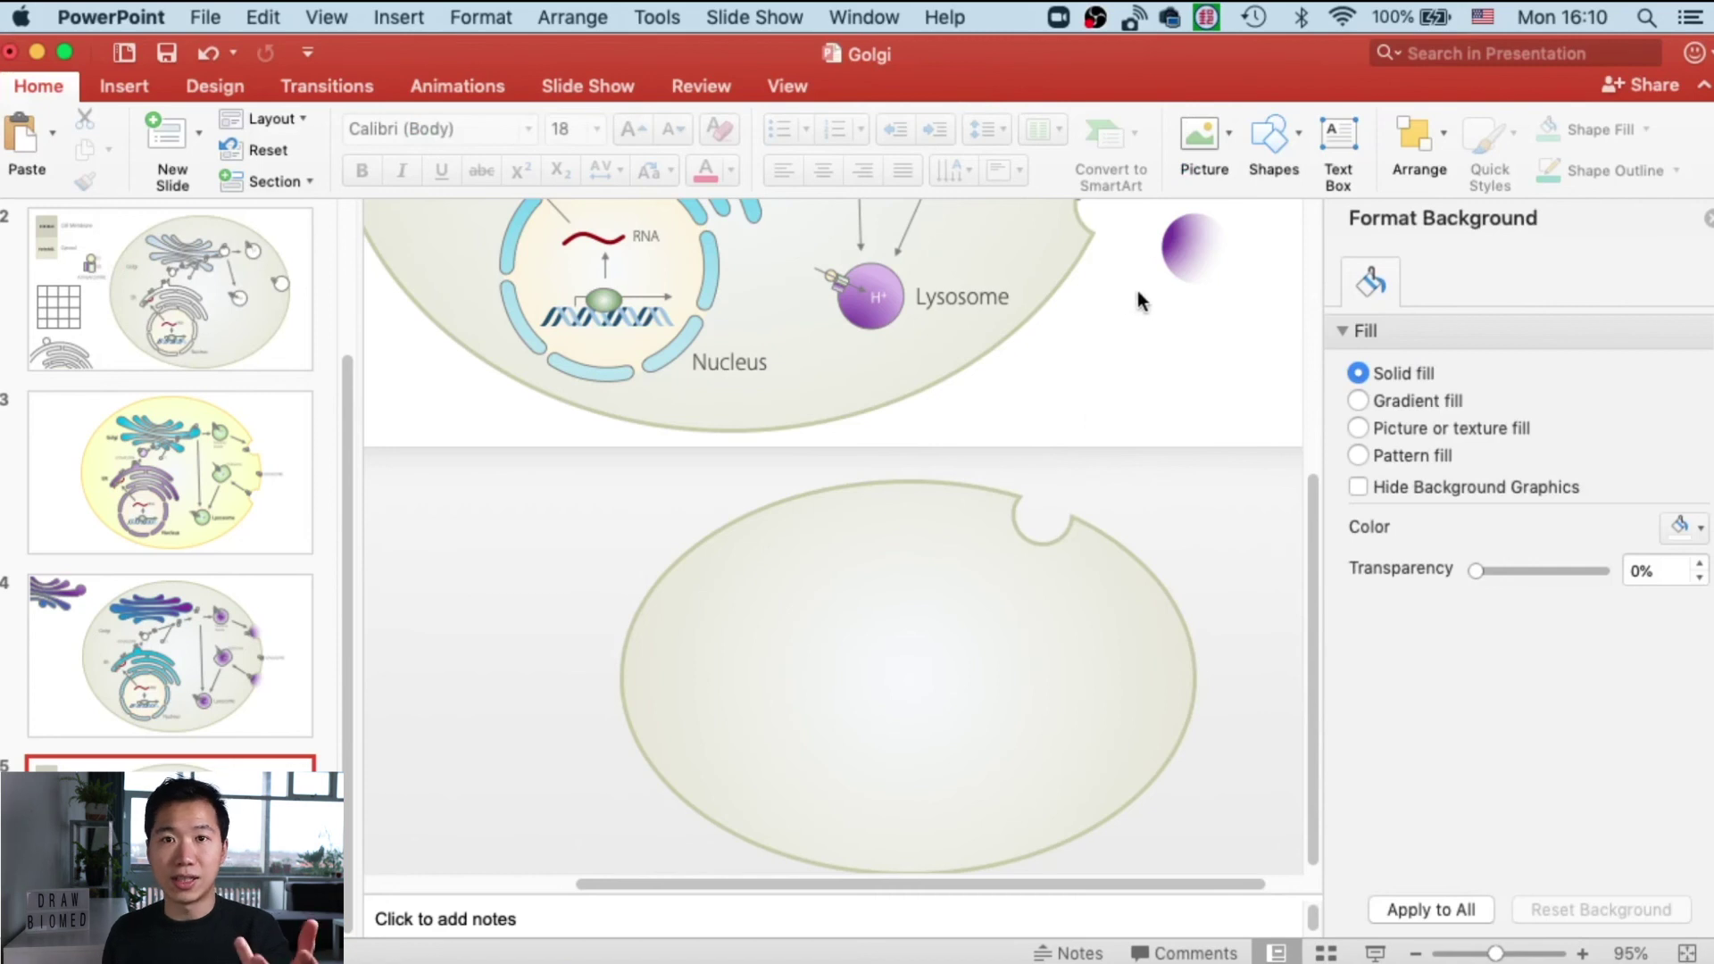
- Make a rotated copy of the purple vesicle and move it into the oval's notch
{"action": "left_click", "coordinate": [1188, 248]}
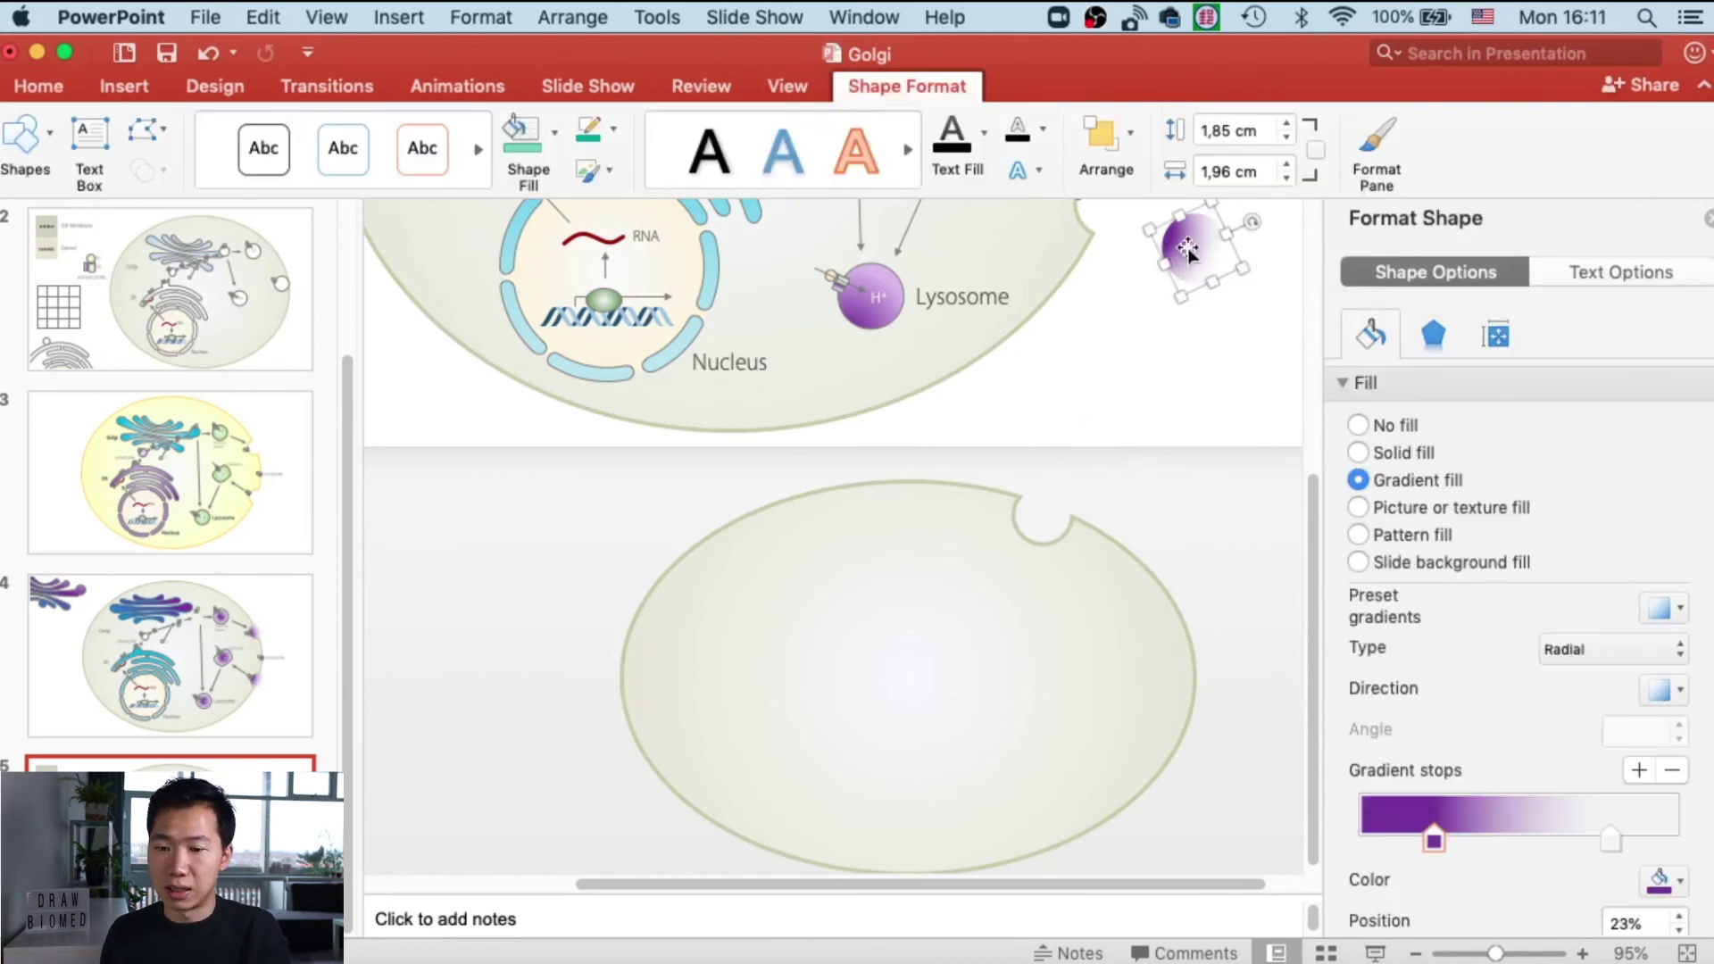
{"action": "left_click_drag", "start_coordinate": [1187, 248], "coordinate": [1080, 432]}
{"action": "left_click_drag", "start_coordinate": [1083, 490], "coordinate": [1074, 499]}
- Bring the oval to front so the vesicle sits behind the membrane, then fine-tune its position
{"action": "right_click", "coordinate": [1100, 489]}
{"action": "mouse_move", "coordinate": [1304, 764]}
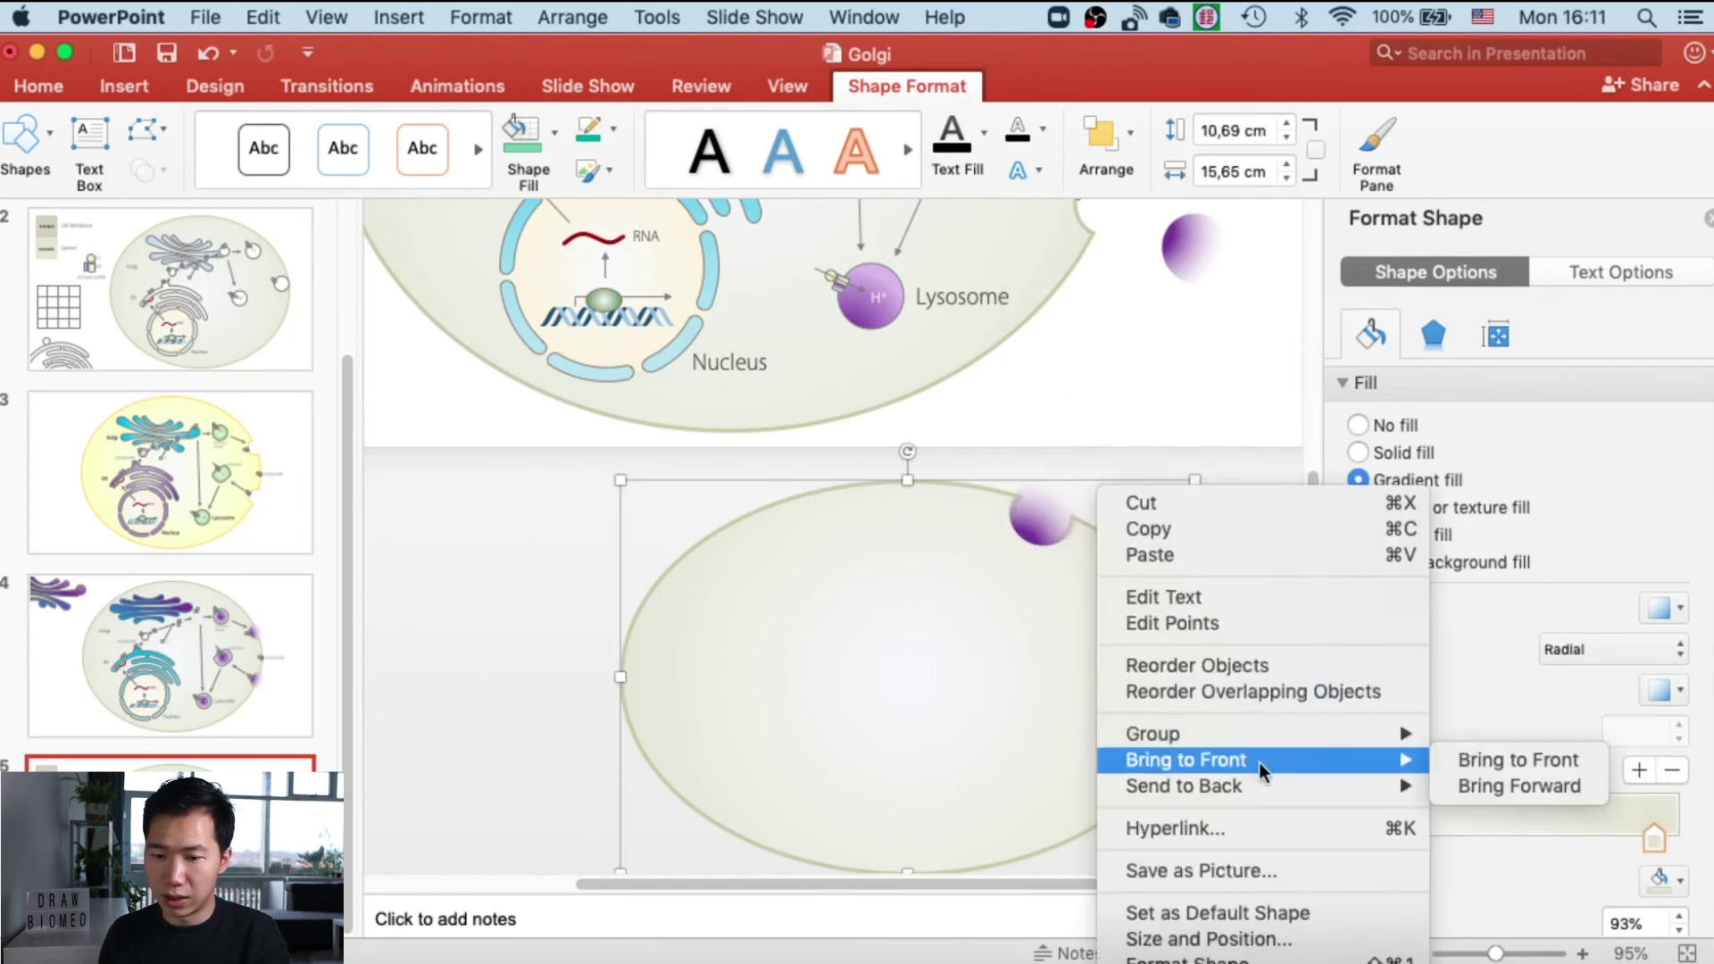
{"action": "left_click", "coordinate": [1475, 763]}
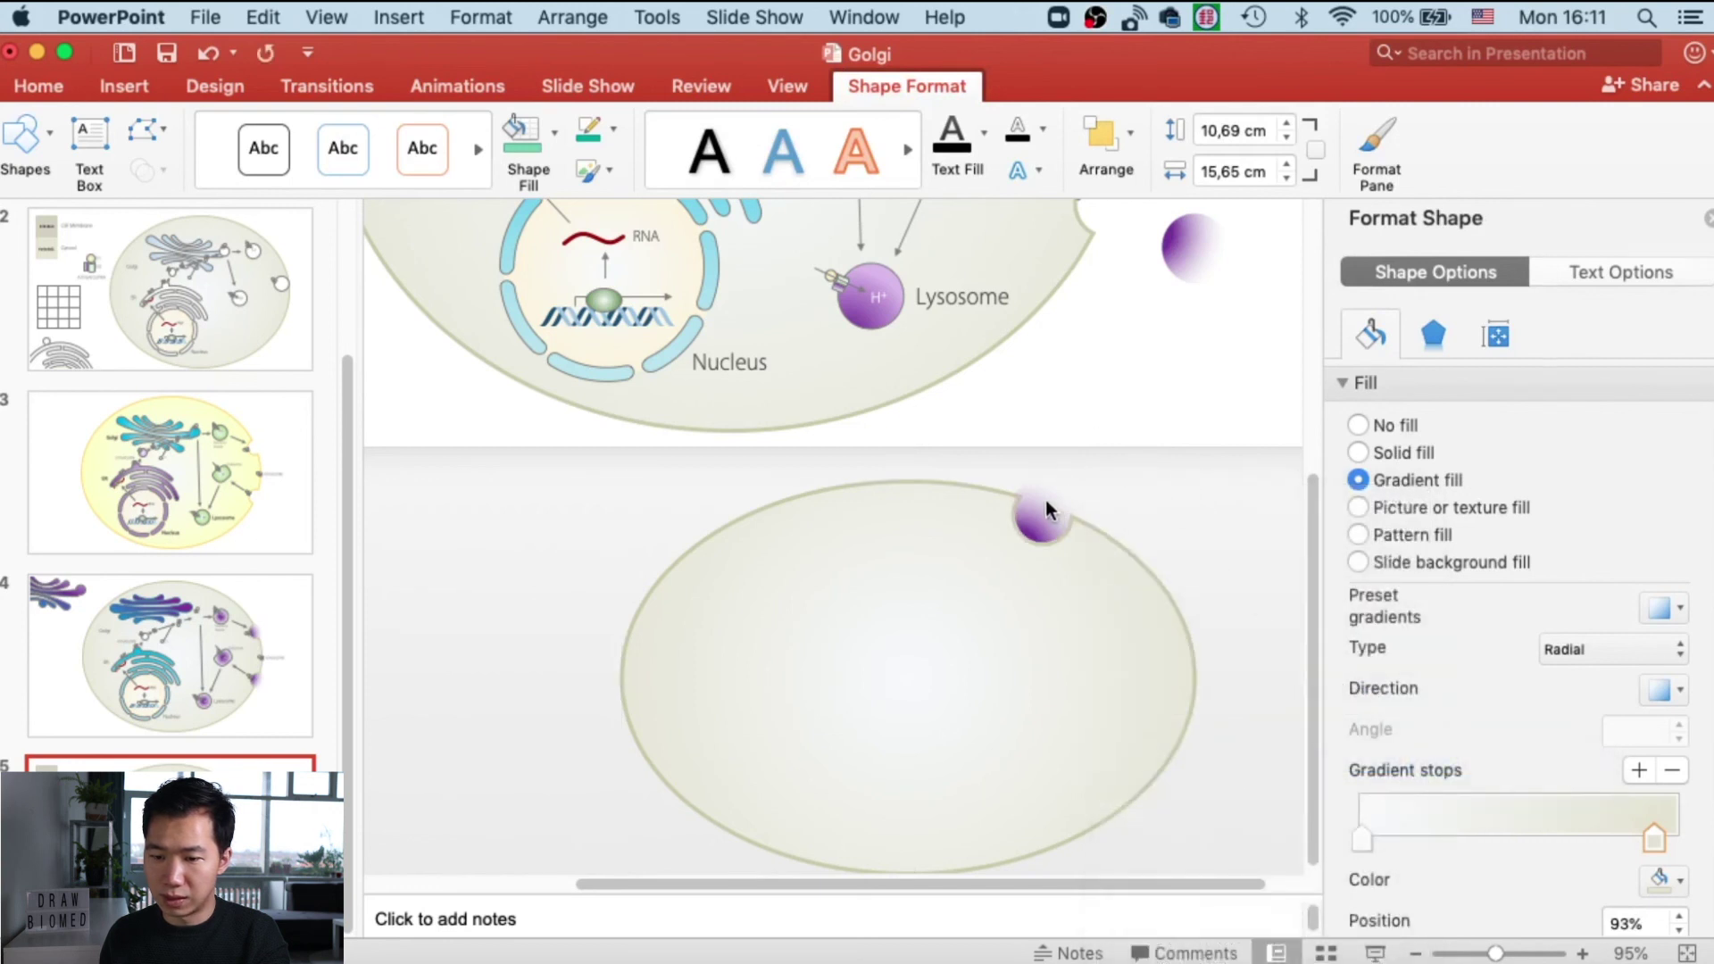
{"action": "left_click", "coordinate": [1065, 468]}
{"action": "left_click_drag", "start_coordinate": [1041, 507], "coordinate": [1052, 503]}
{"action": "left_click", "coordinate": [1100, 482]}
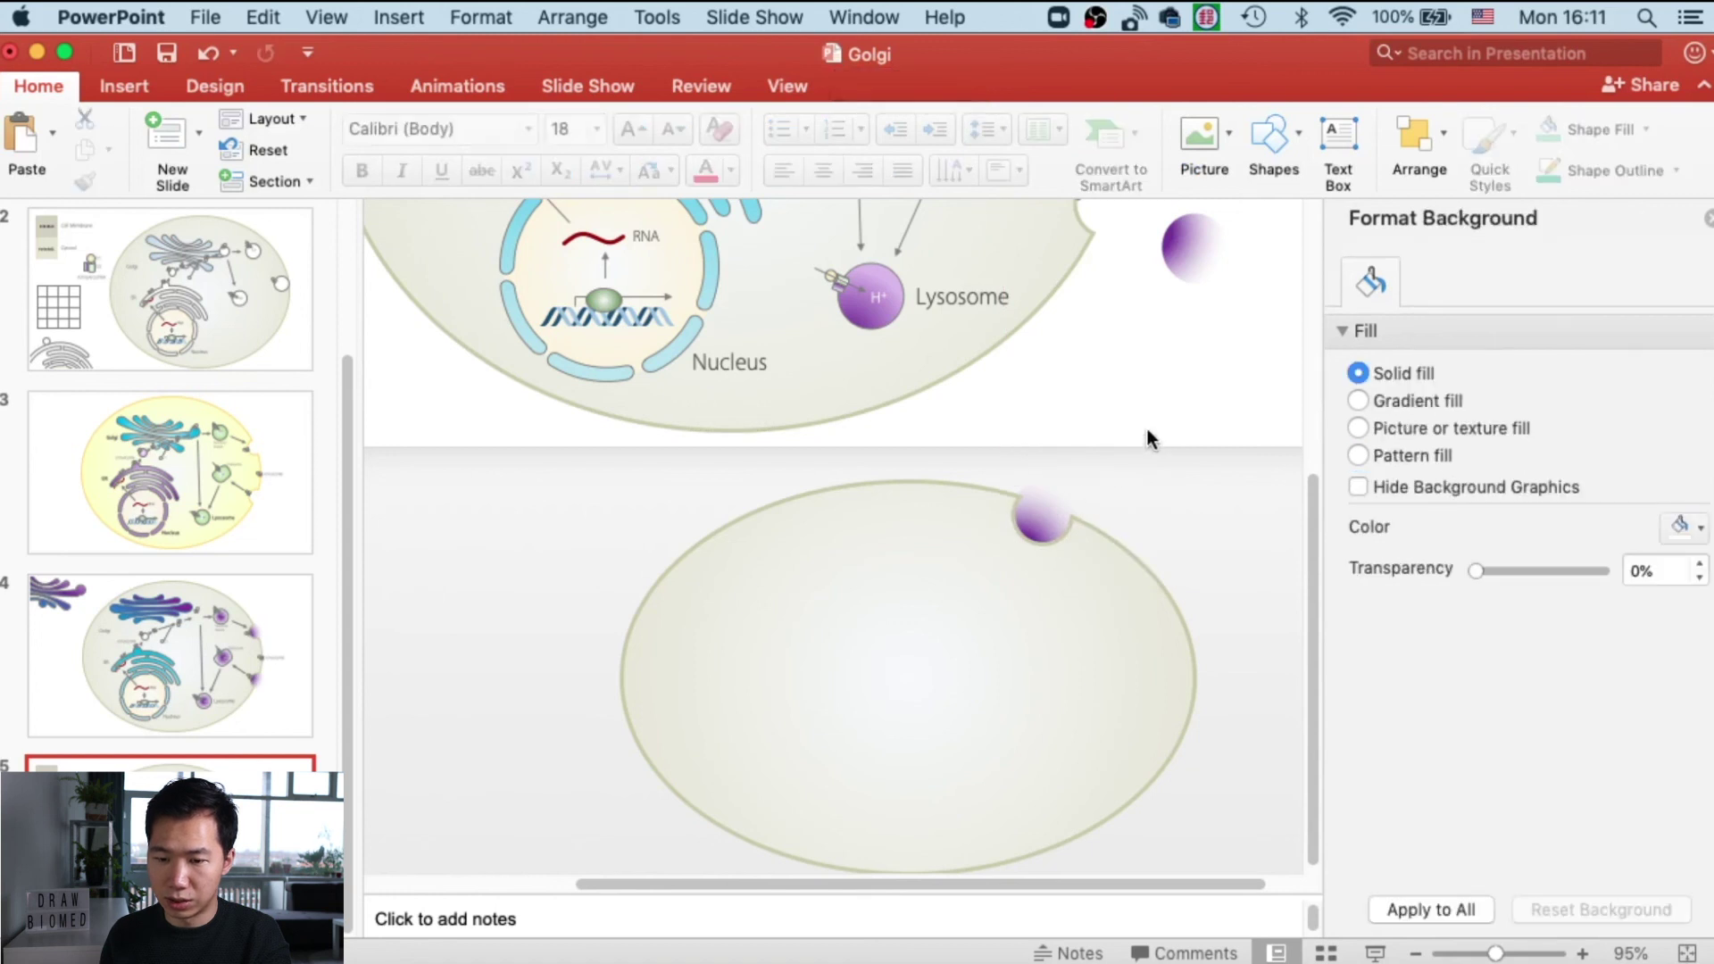
{"action": "left_click_drag", "start_coordinate": [1320, 529], "coordinate": [1309, 486]}
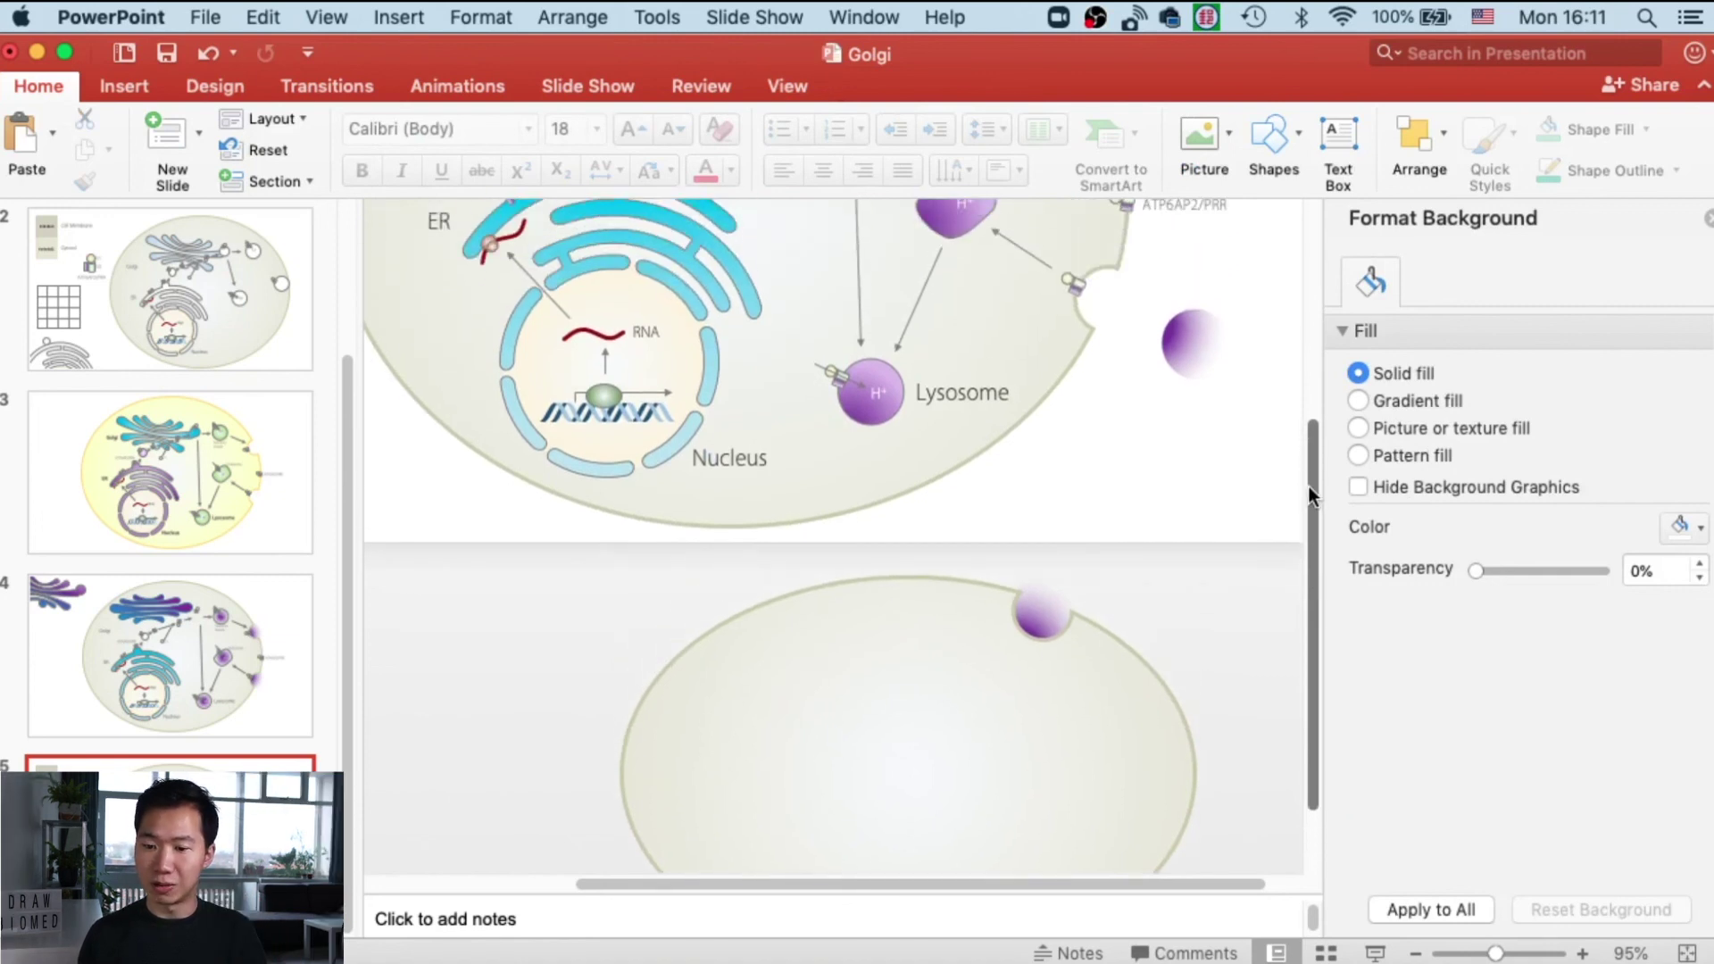